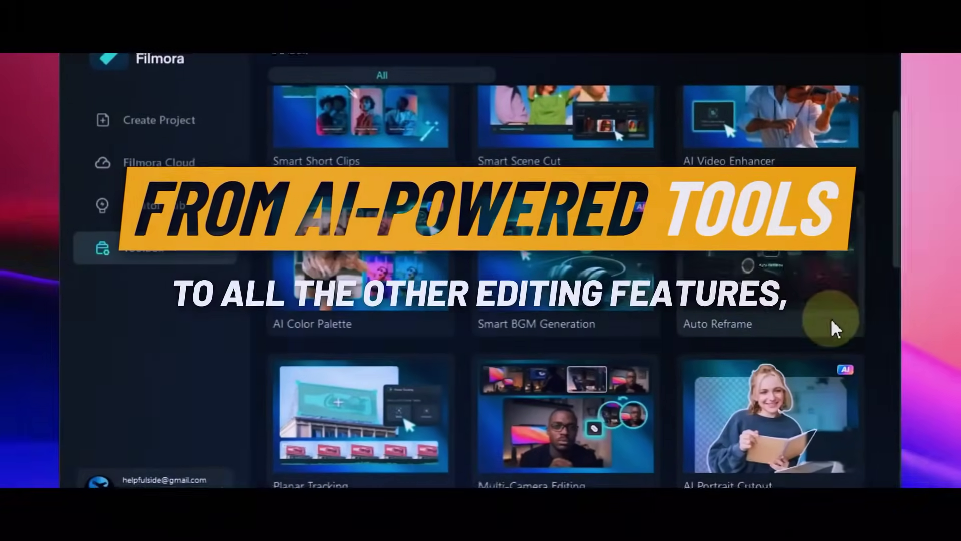
Scroll the Filmora workspace with the imported portrait clip on the timeline
scroll(841, 350, "down", 3)
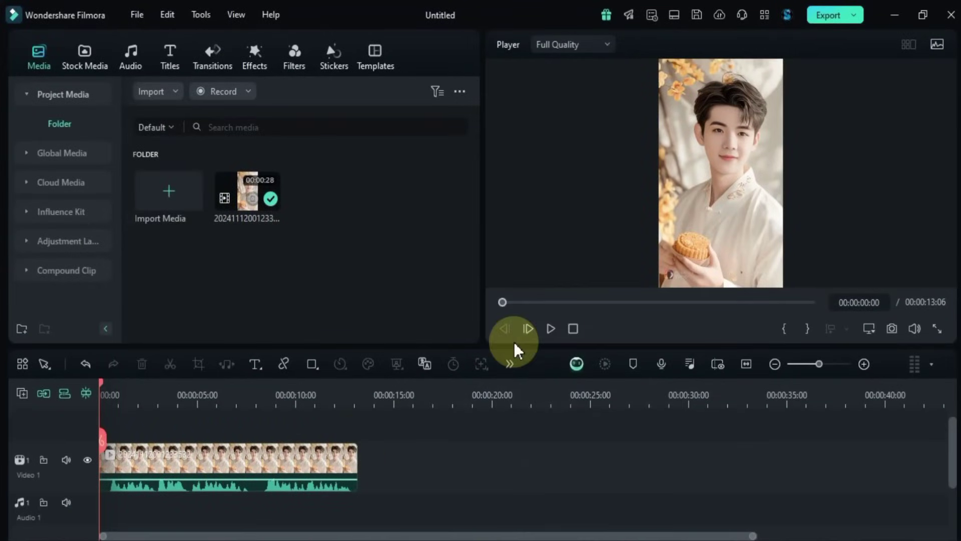
Preview the portrait clip and open its Audio settings
left_click(553, 330)
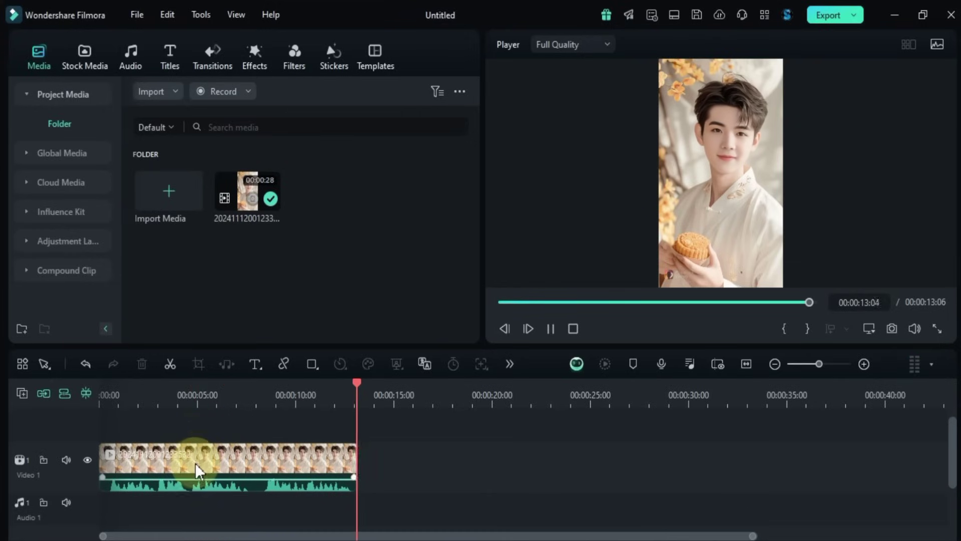
double_click(196, 464)
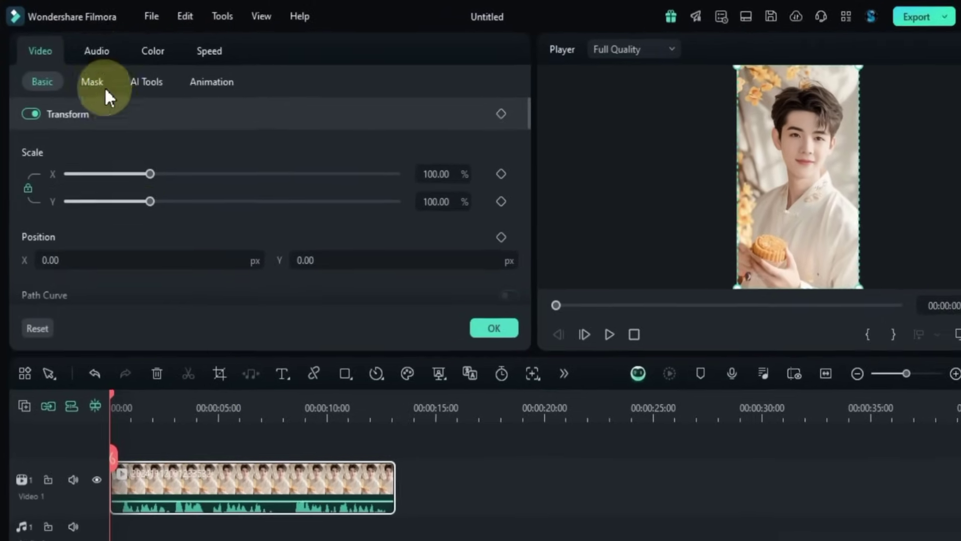
left_click(96, 52)
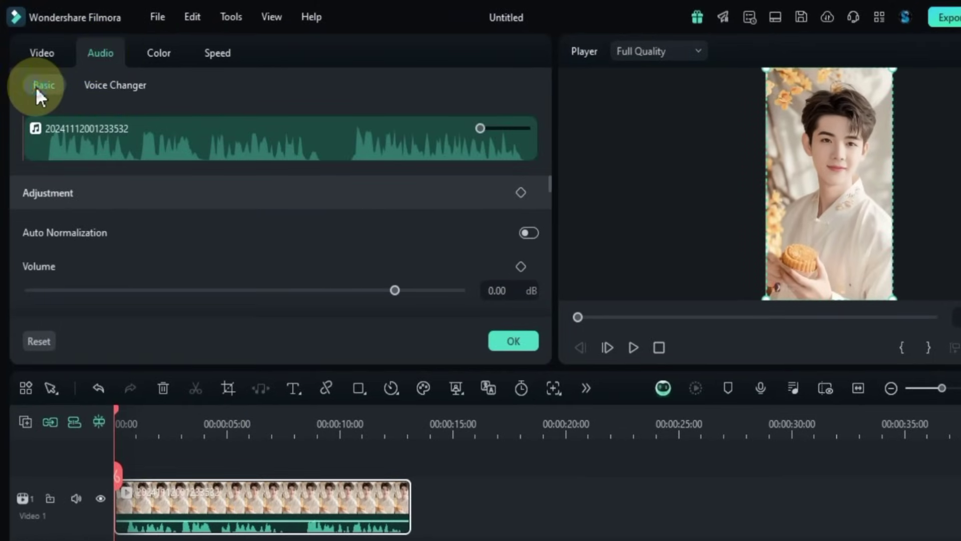
Zoom the audio waveform in and out, checking playback at about 2.5, 9, 6 and 10 seconds
mouse_move(487, 131)
left_mouse_down()
mouse_move(516, 127)
mouse_move(495, 126)
left_mouse_up()
left_click(265, 144)
left_click(132, 149)
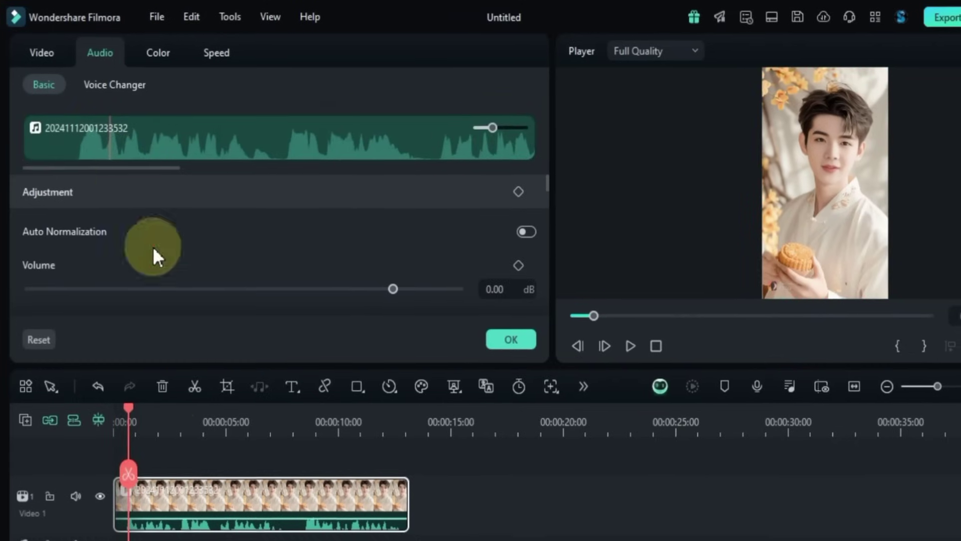
mouse_move(127, 410)
left_mouse_down()
mouse_move(329, 410)
mouse_move(125, 400)
left_mouse_up()
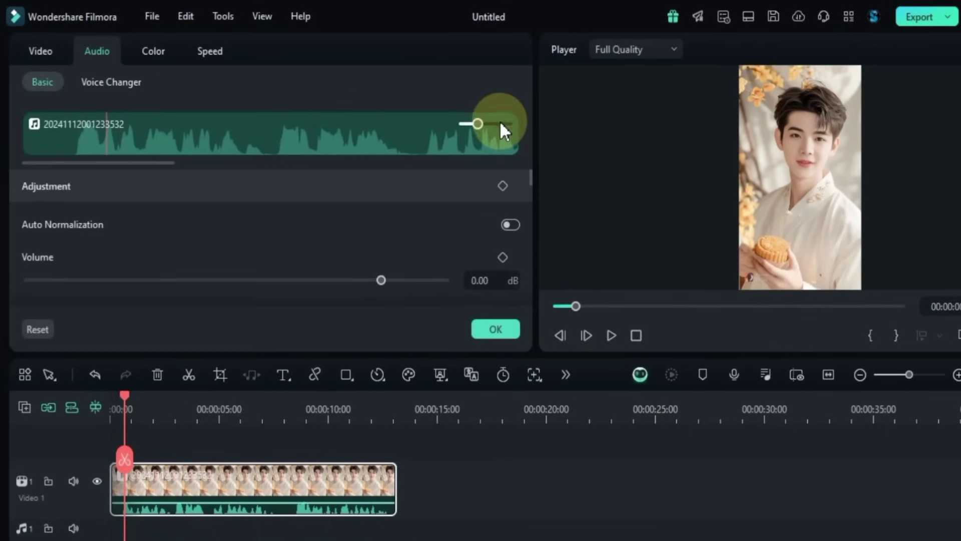
left_click_drag(500, 122, 461, 125)
left_click(250, 142)
left_click(154, 141)
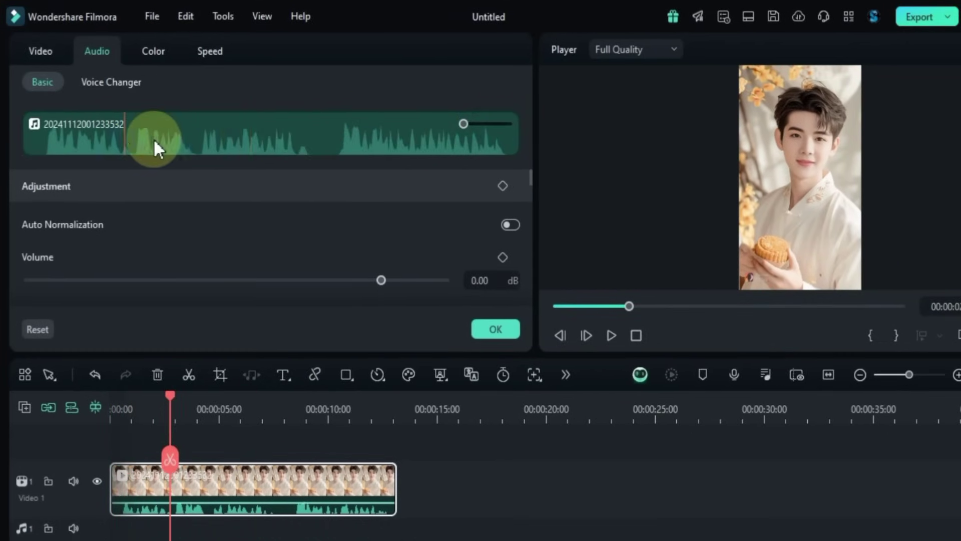
left_click(401, 140)
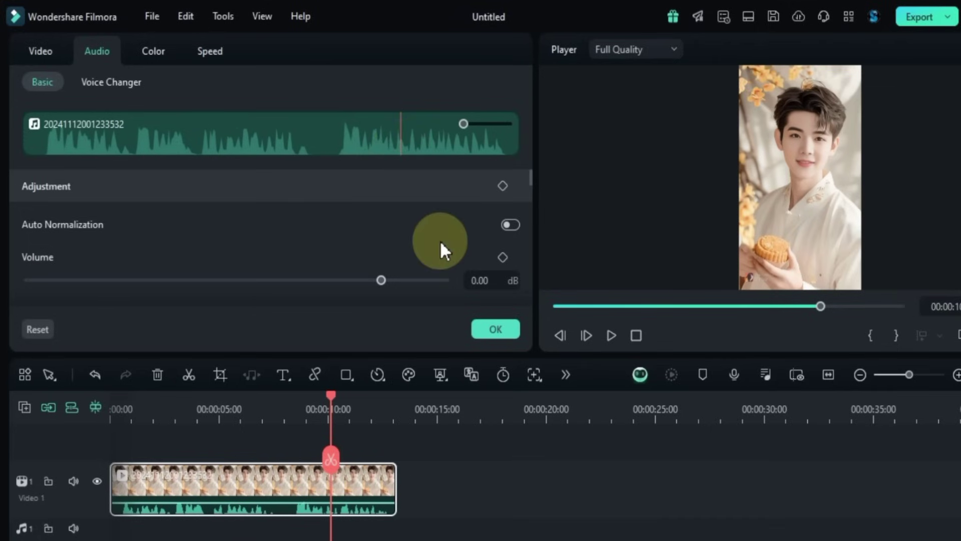
Scroll through the Adjustment, AI Voice Enhancer and Denoise sections of the audio settings
scroll(216, 227, "down", 3)
scroll(216, 227, "down", 1)
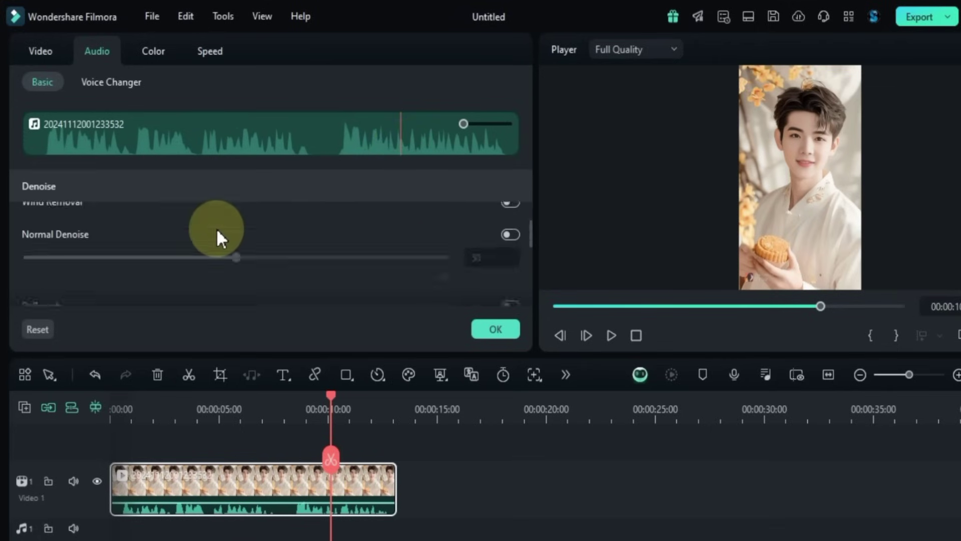
scroll(142, 247, "up", 1)
scroll(142, 247, "down", 2)
scroll(142, 247, "up", 3)
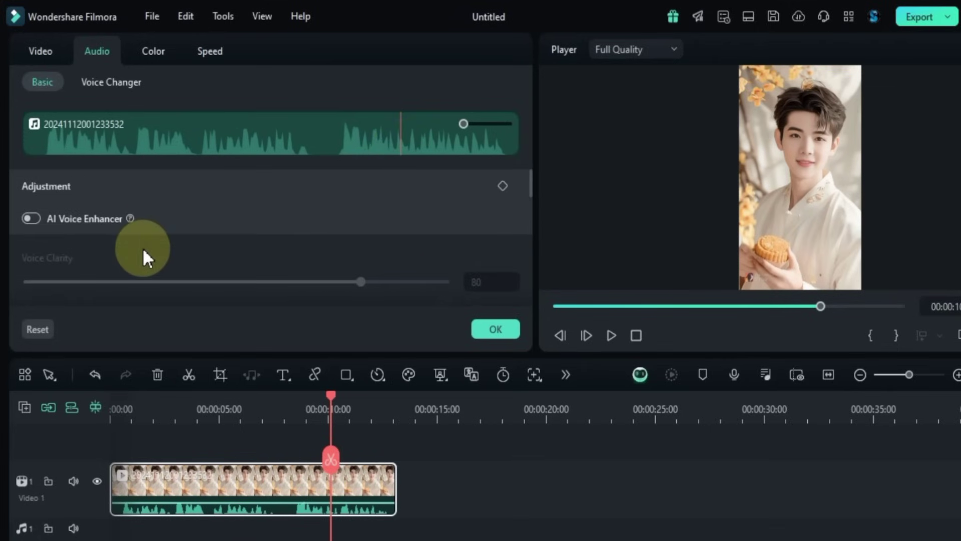
scroll(150, 210, "up", 3)
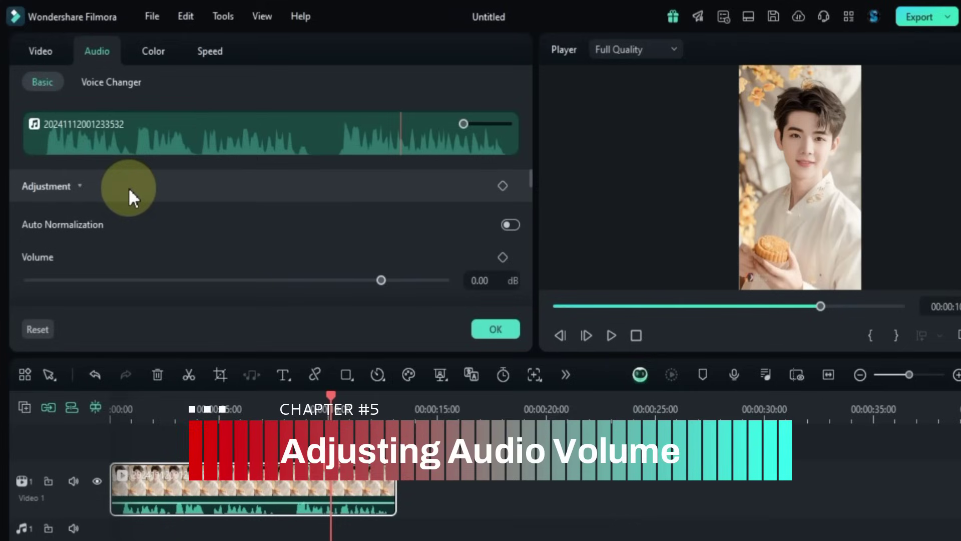
Try raising the clip volume to 18 dB during playback, then reset it to 0.00 dB
key("space")
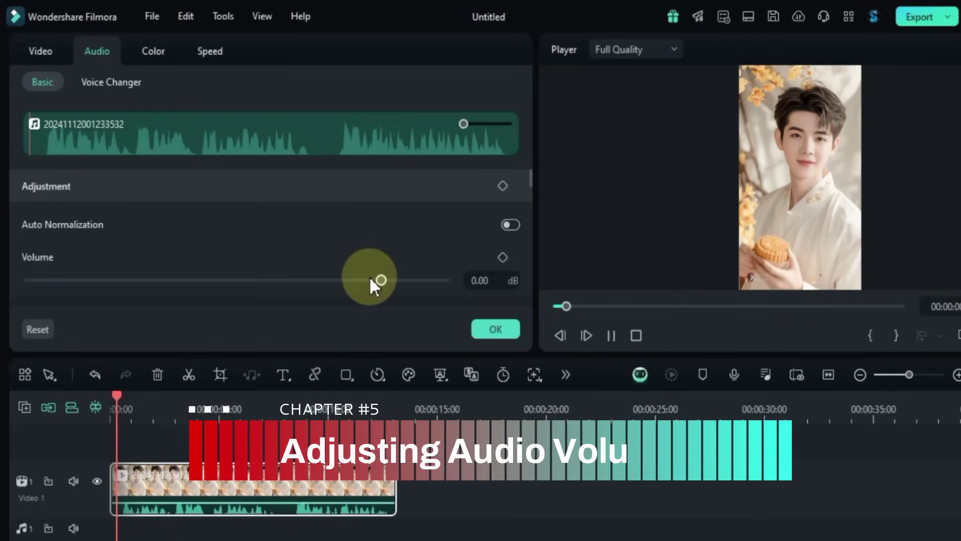
left_click_drag(371, 279, 433, 284)
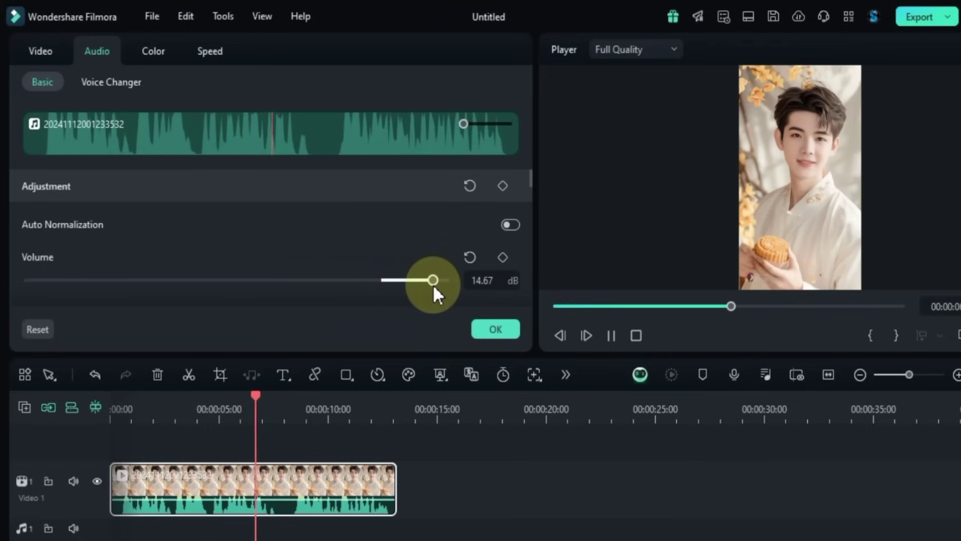
key("space")
left_click(469, 256)
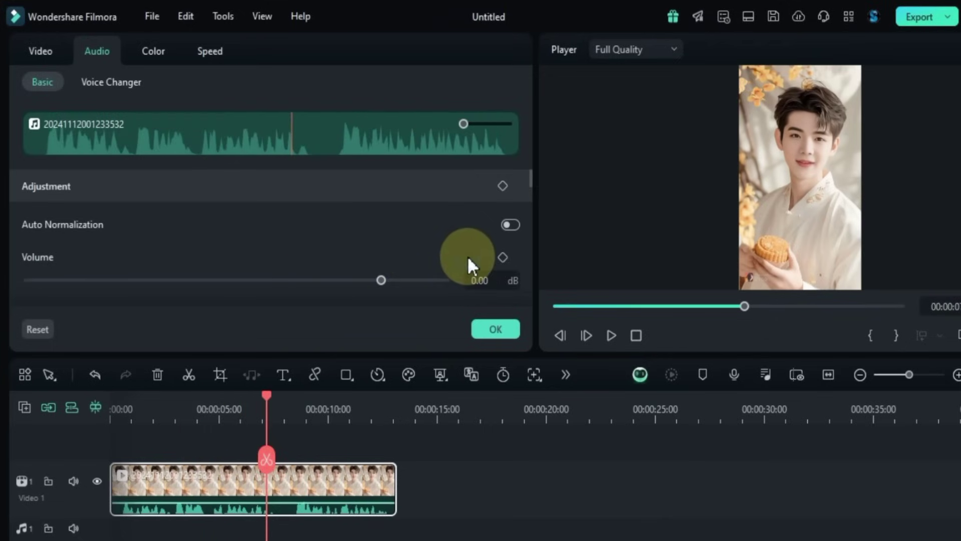
left_click_drag(266, 395, 129, 439)
Keyframe the volume at about 0:01 and raise it to 4.44 dB near 0:03
key("space")
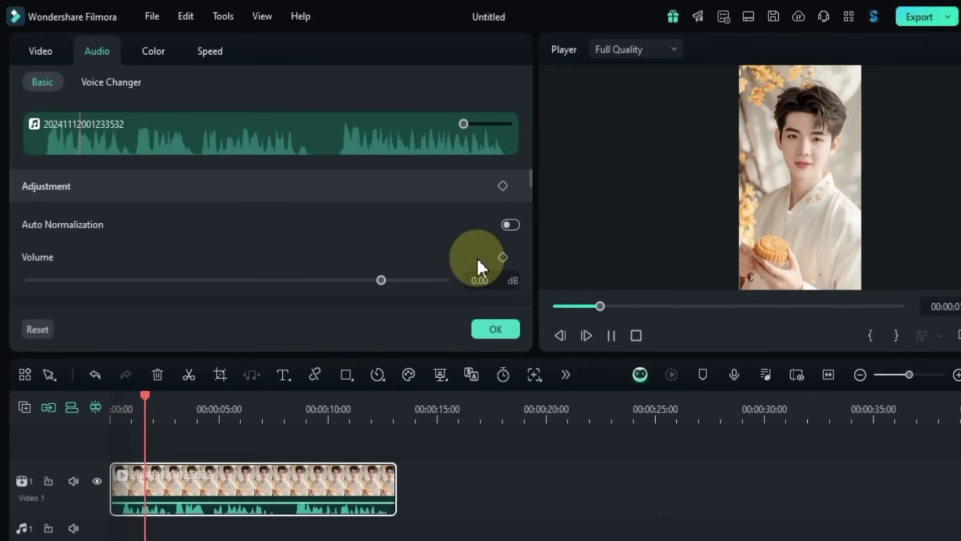
left_click(503, 257)
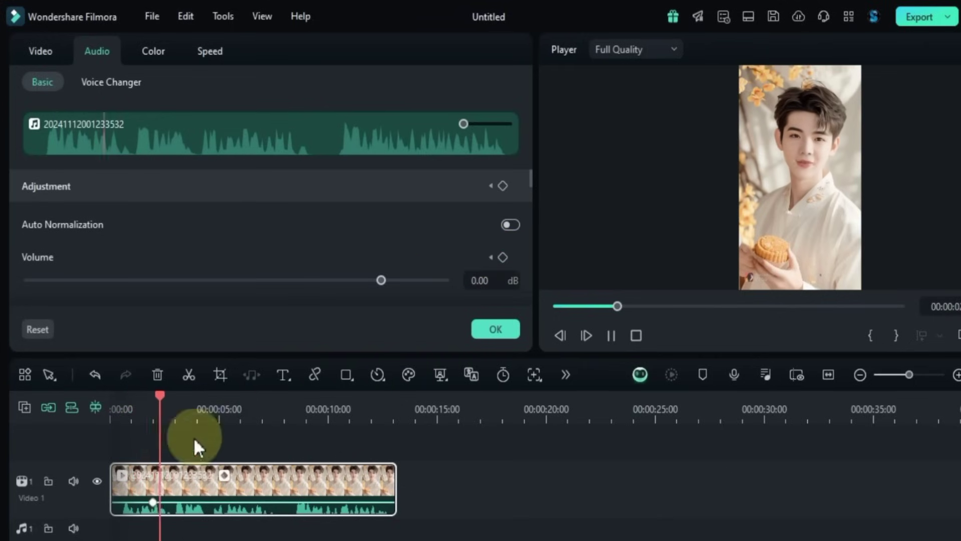
left_click_drag(159, 406, 190, 410)
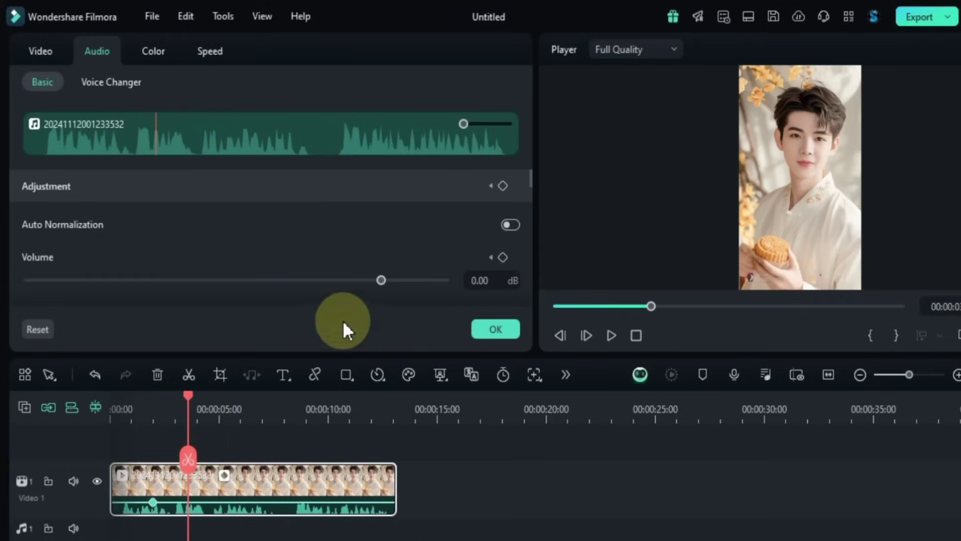
mouse_move(390, 286)
left_mouse_down()
mouse_move(410, 278)
mouse_move(396, 285)
left_mouse_up()
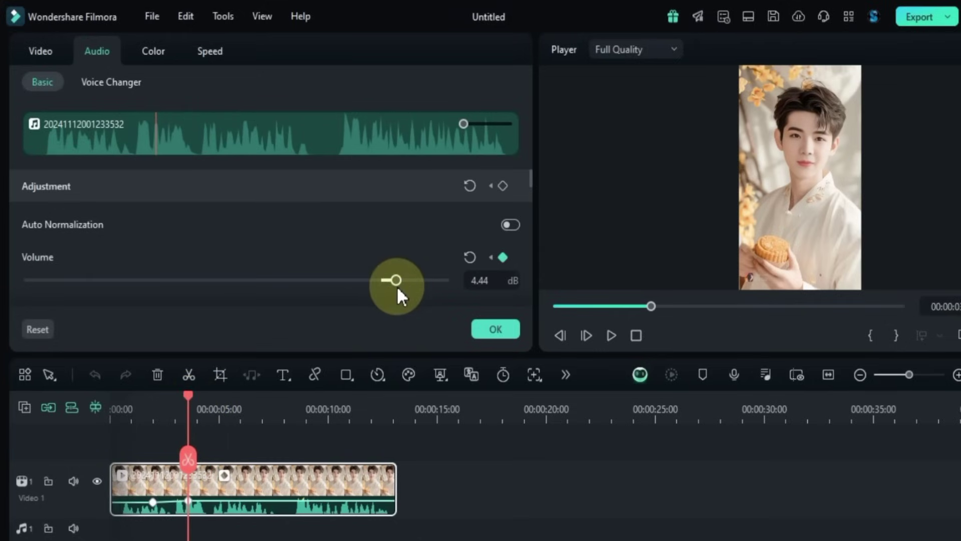
left_click(152, 399)
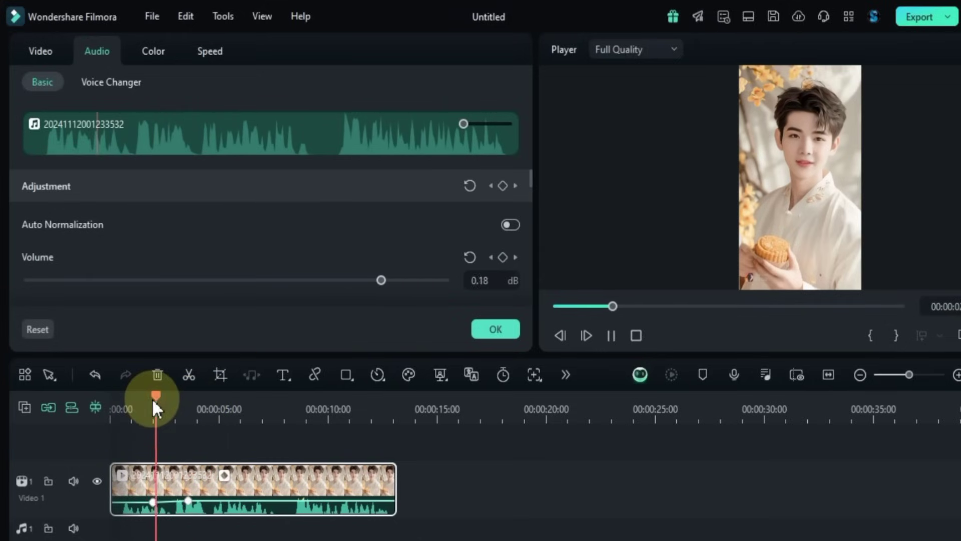
key("space")
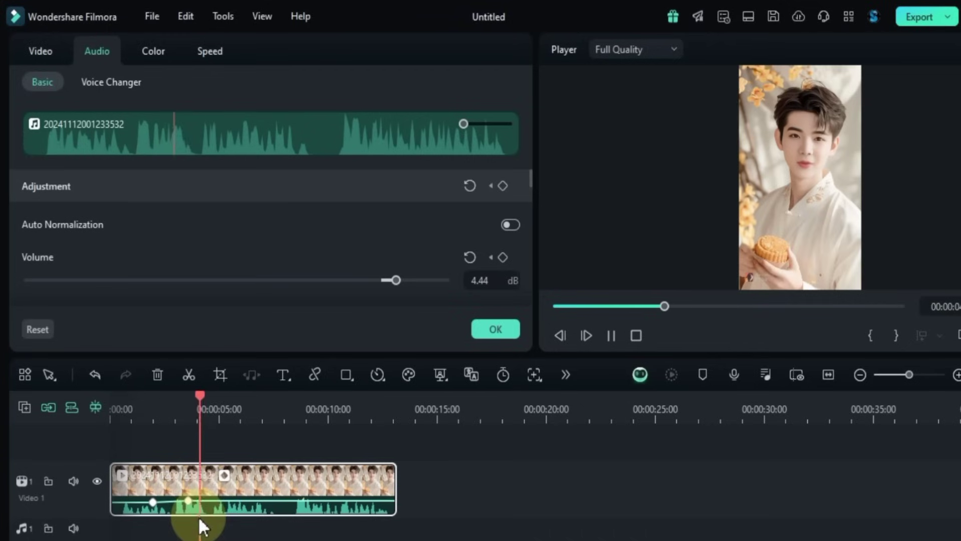
key("space")
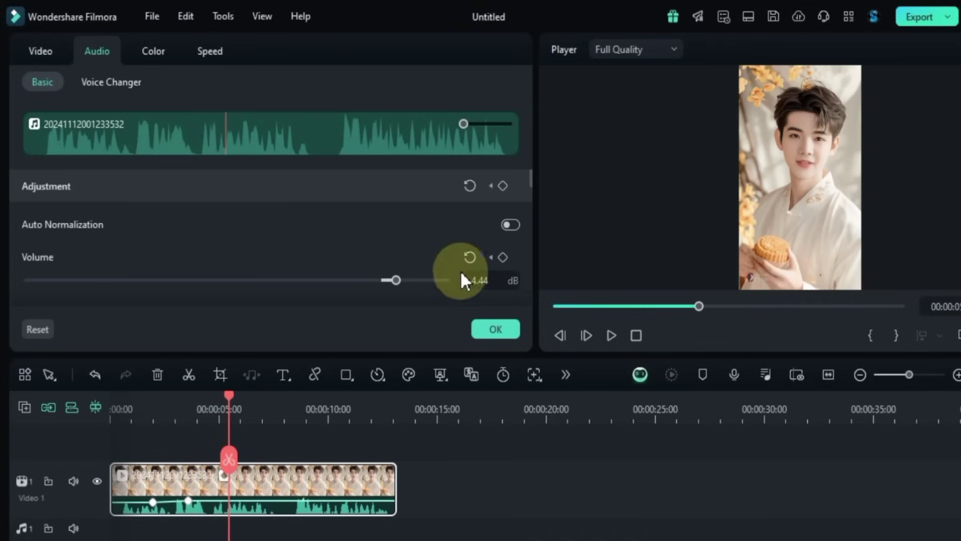
Add a volume keyframe at about 0:05 set to -8.00 dB and replay the fade
left_click(502, 258)
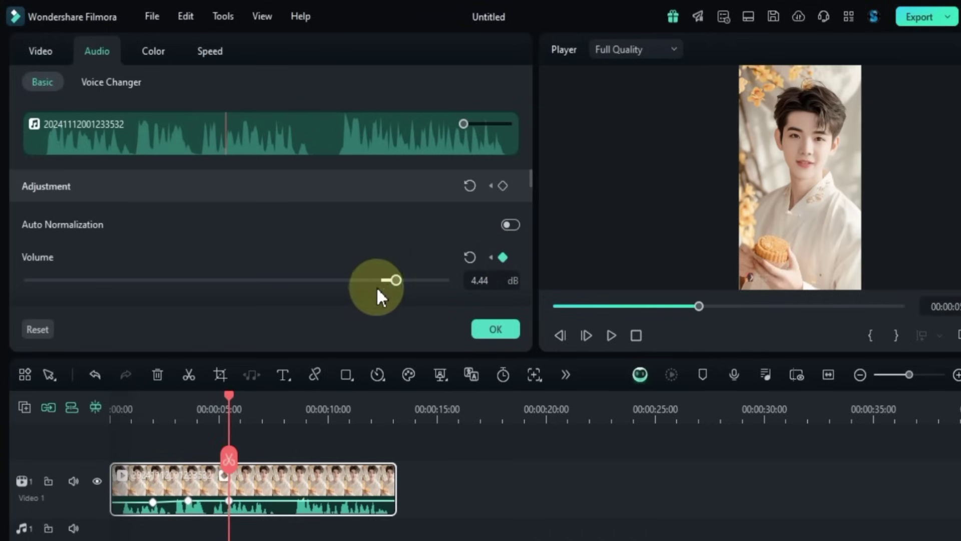
left_click_drag(393, 280, 354, 280)
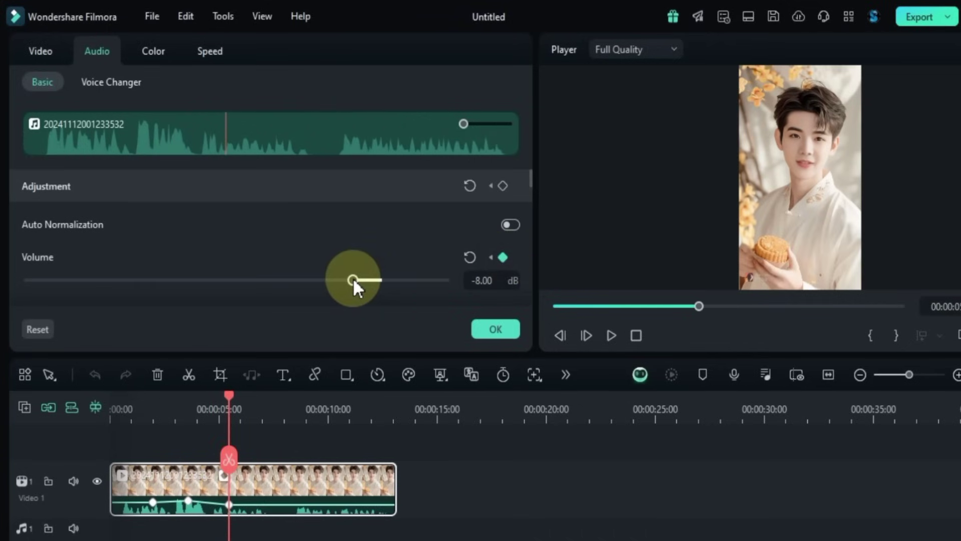
left_click(182, 415)
key("space")
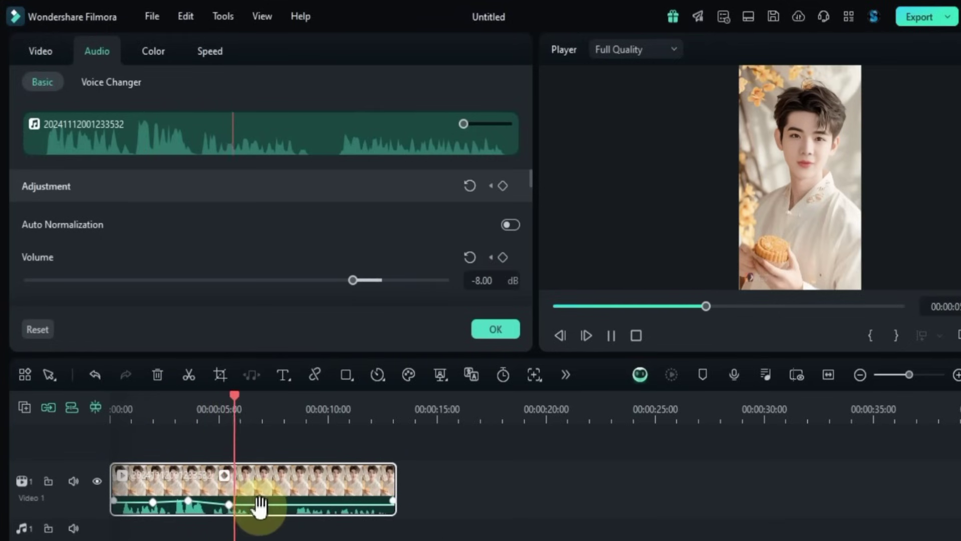
key("space")
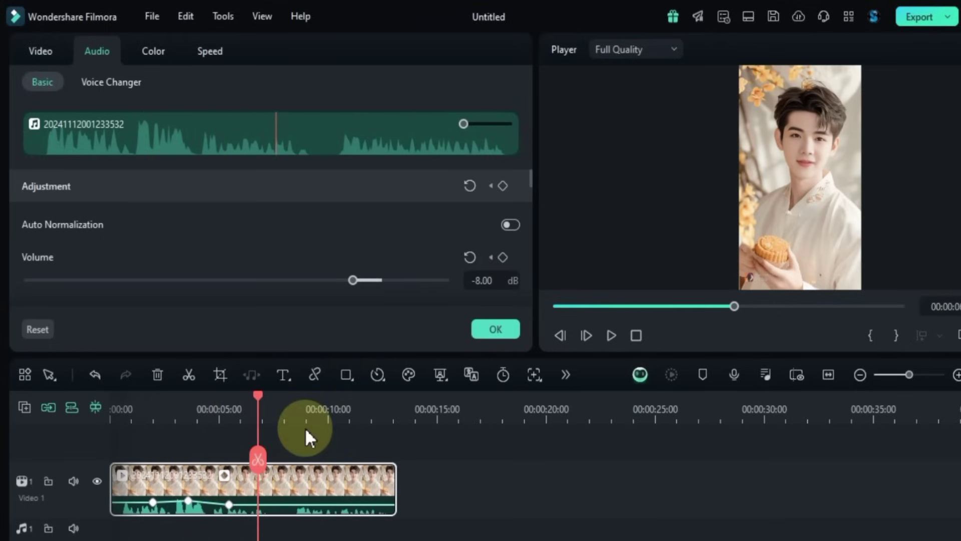
Delete all the clip's volume keyframes so the volume is flat at 0.00 dB
left_click(229, 507)
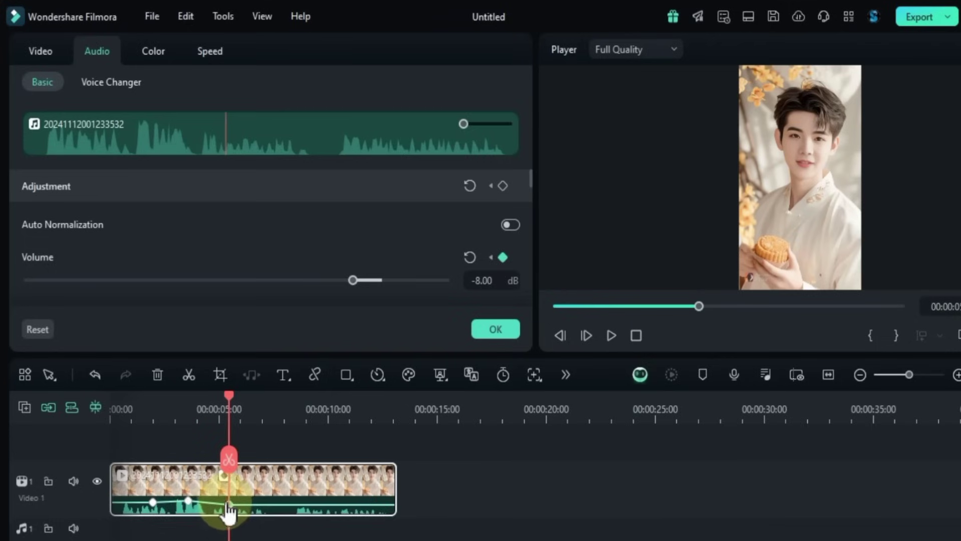
key("Delete")
left_click(189, 502)
key("Delete")
left_click(153, 502)
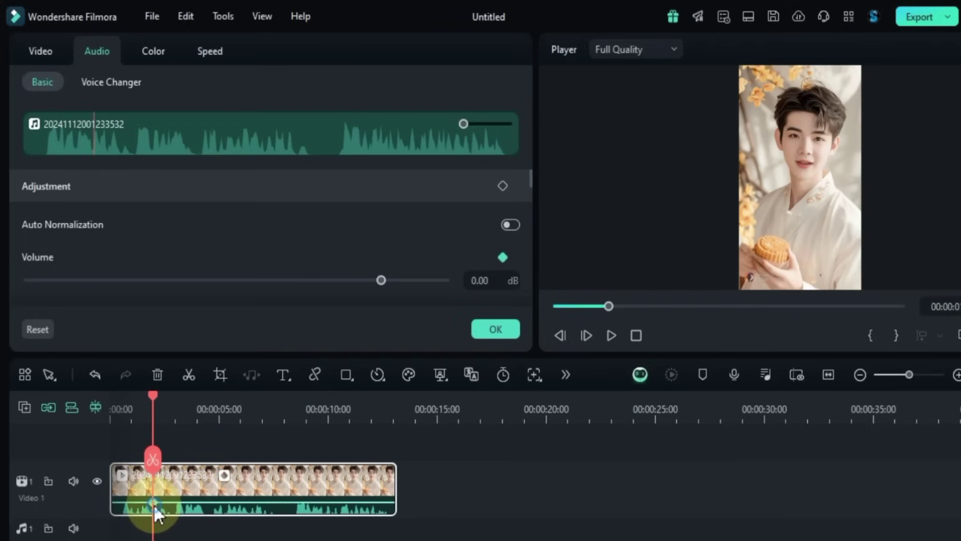
scroll(310, 232, "down", 1)
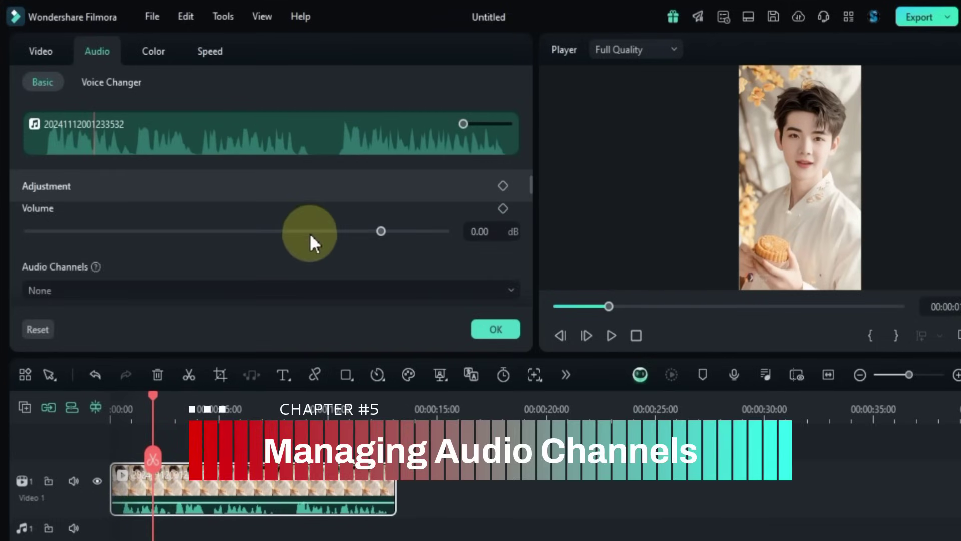
scroll(310, 232, "down", 1)
left_click(310, 240)
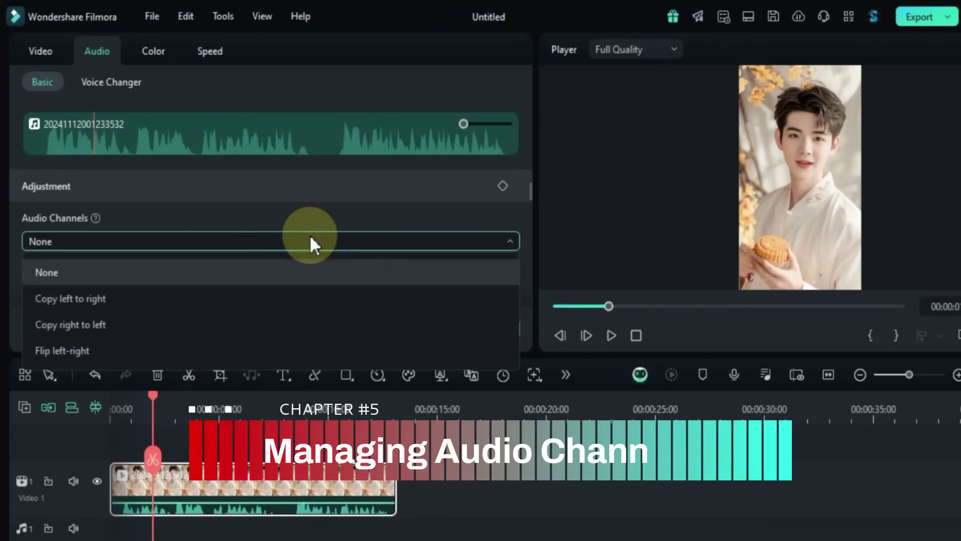
left_click(268, 291)
key("space")
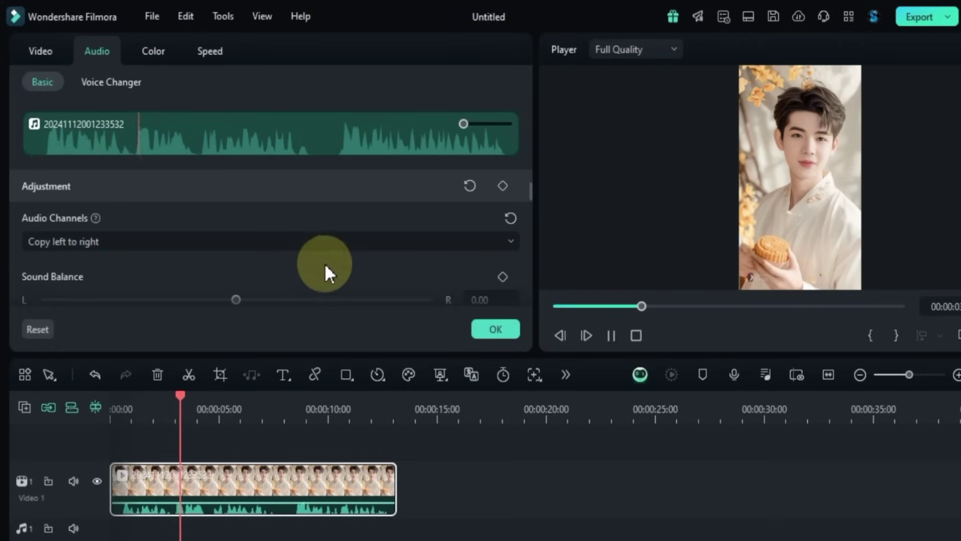
left_click(347, 246)
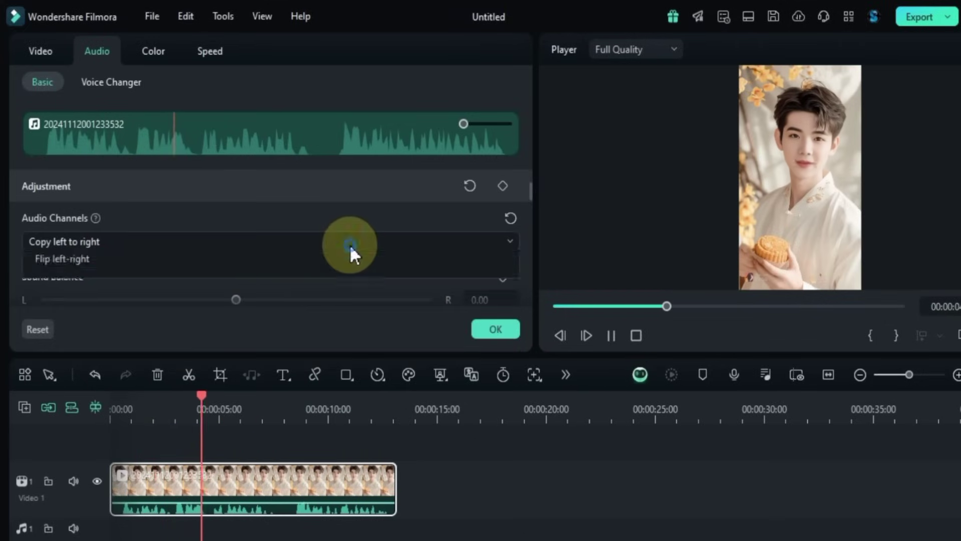
left_click(296, 323)
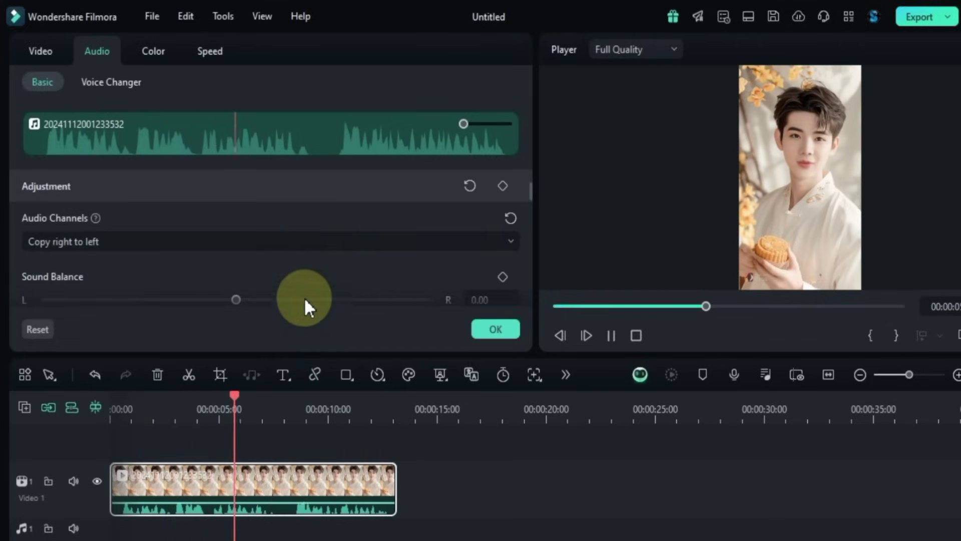
left_click(323, 239)
left_click(470, 186)
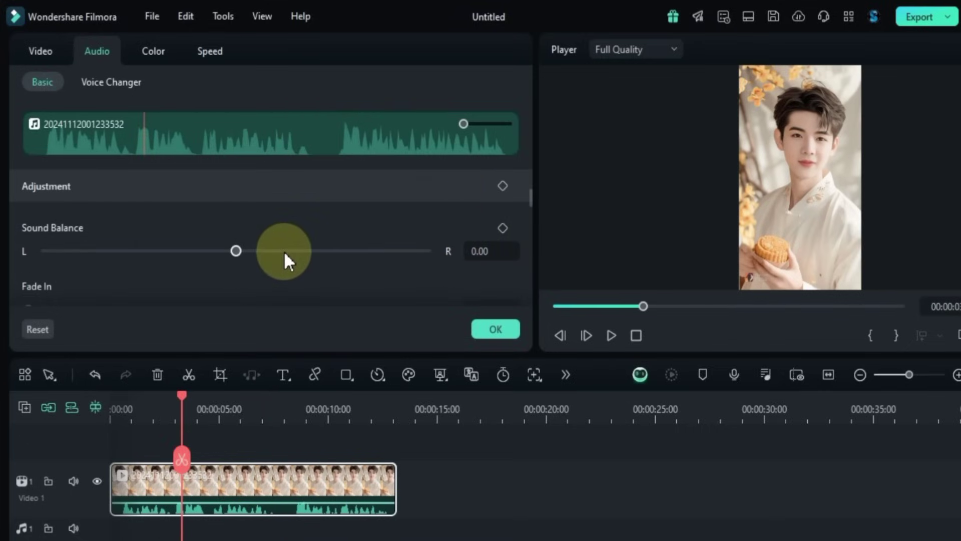
Pan the Sound Balance fully right, then fully left, and play from the start to hear it
left_click_drag(284, 251, 440, 251)
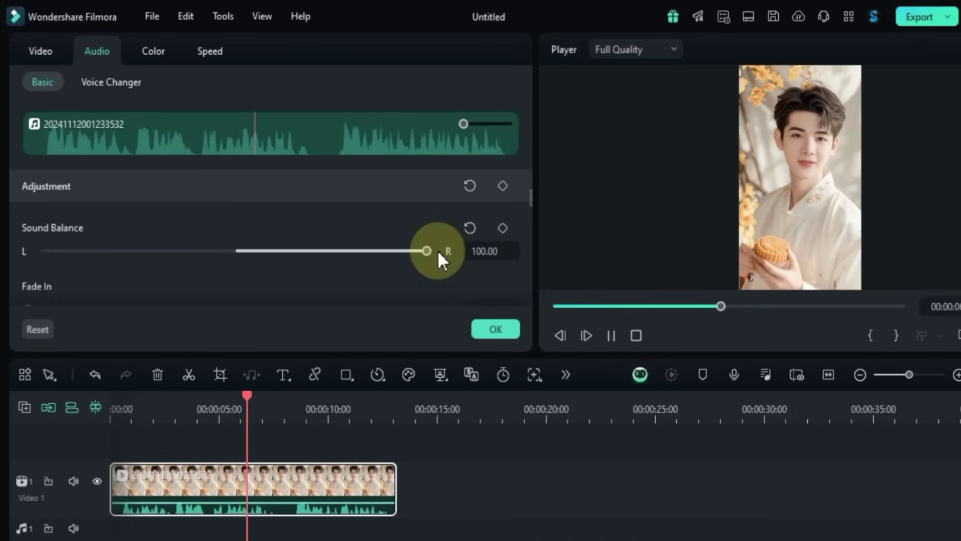
left_click_drag(438, 250, 18, 252)
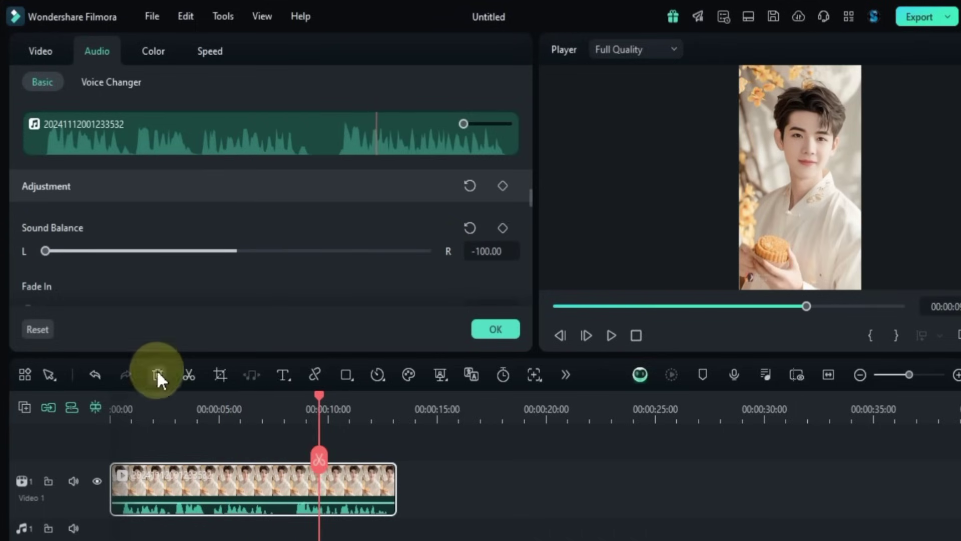
left_click(126, 417)
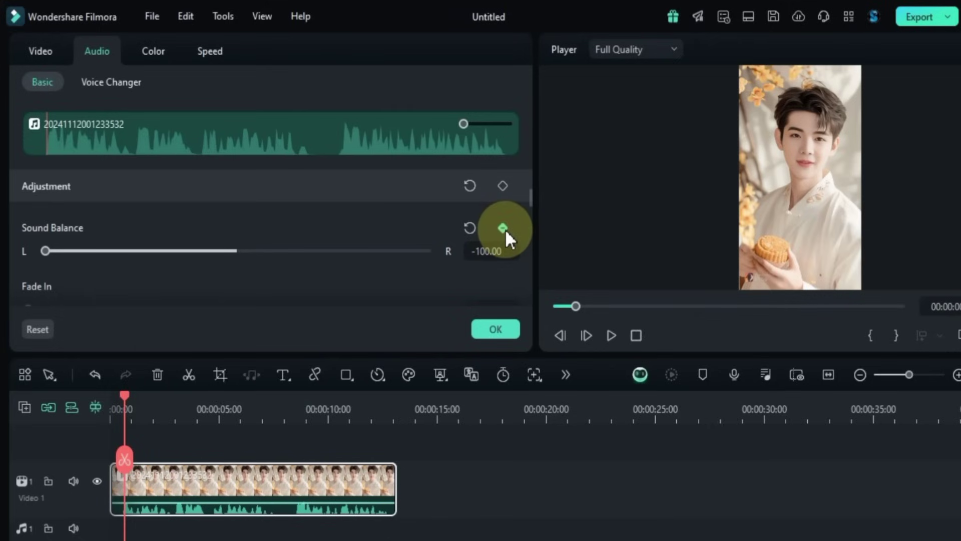
key("space")
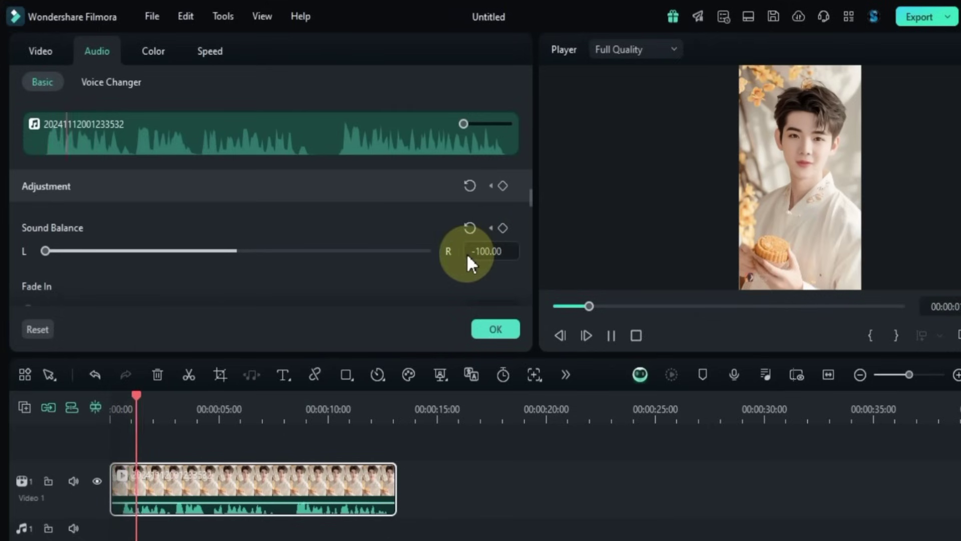
key("space")
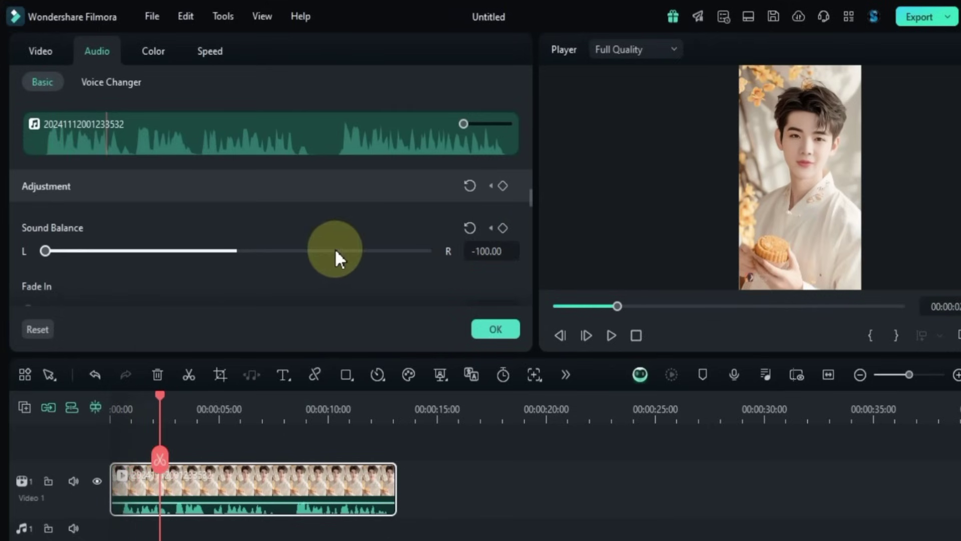
Reset the balance to centre, then keyframe it to full right at 100.00 and preview
left_click(465, 229)
key("space")
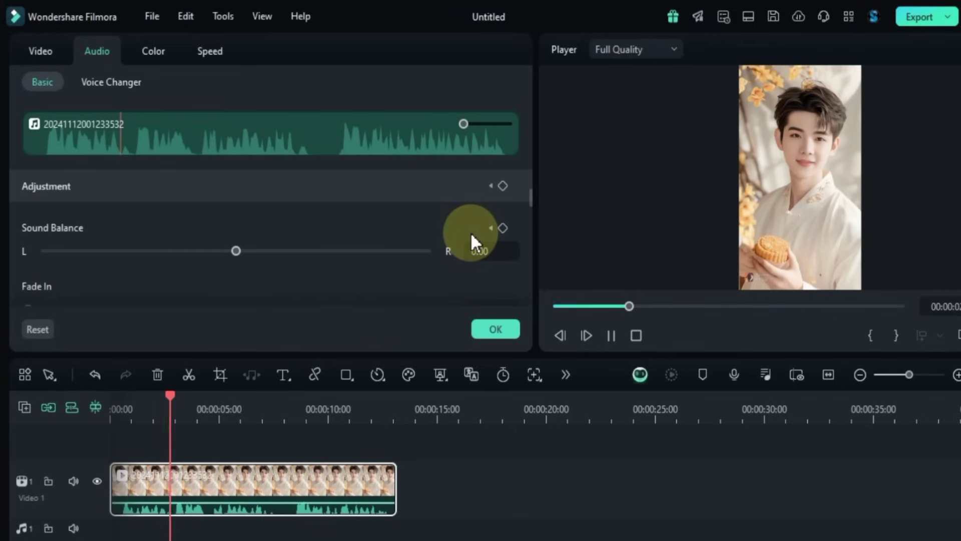
key("space")
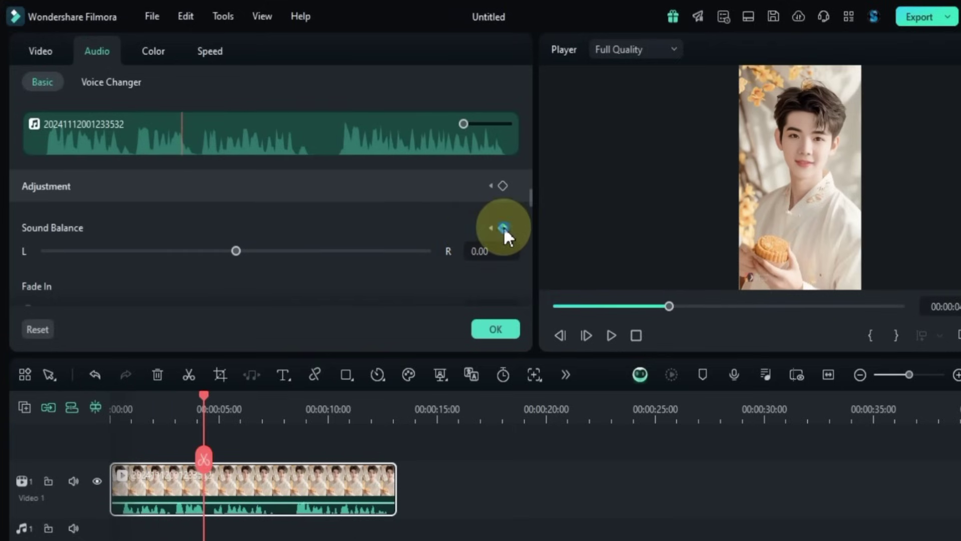
left_click_drag(349, 251, 466, 277)
key("space")
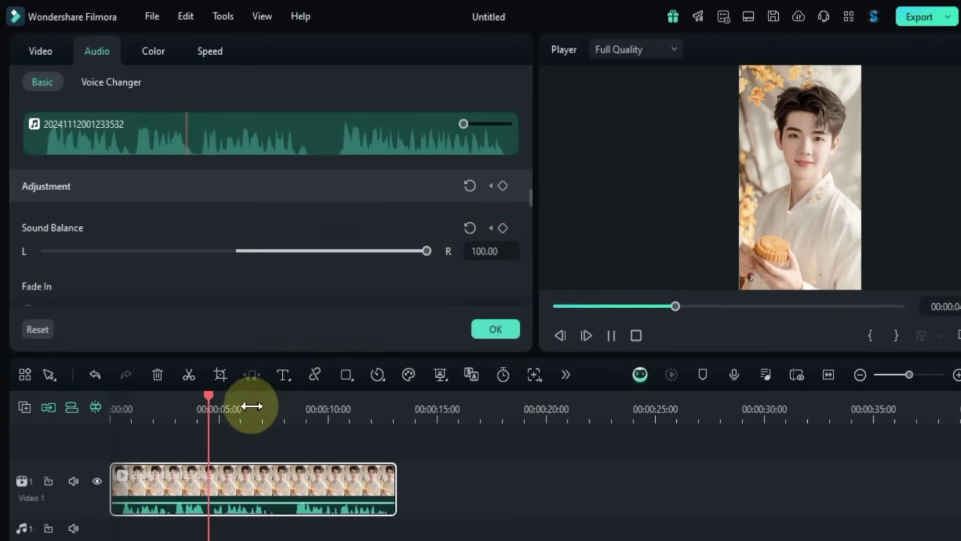
left_click(119, 410)
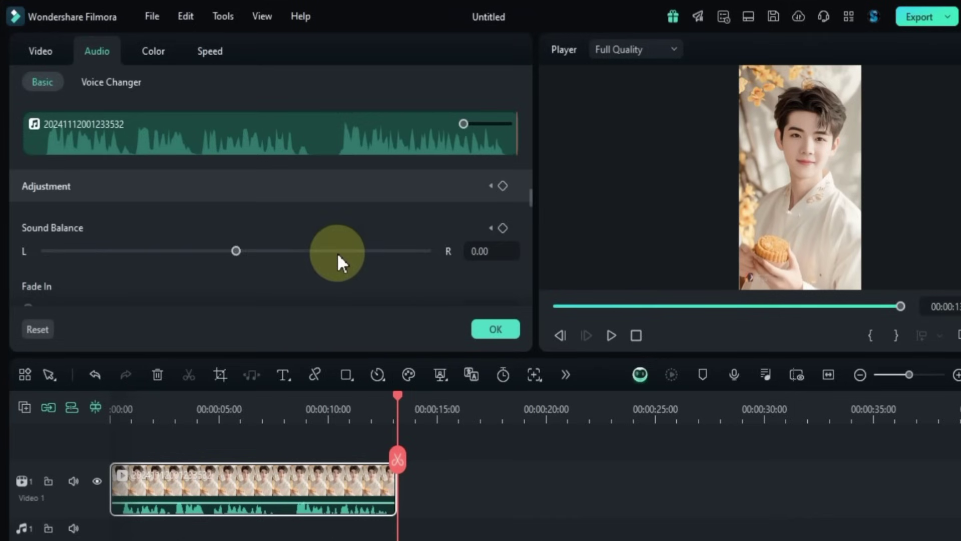
Scroll through the audio panel to review the Fade In and Fade Out settings
scroll(338, 253, "down", 3)
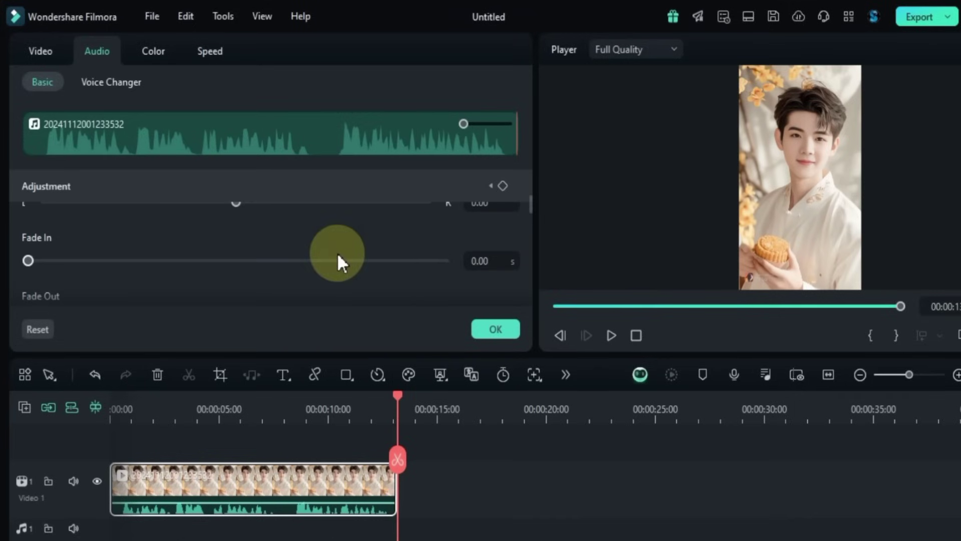
scroll(337, 252, "down", 1)
scroll(146, 220, "up", 1)
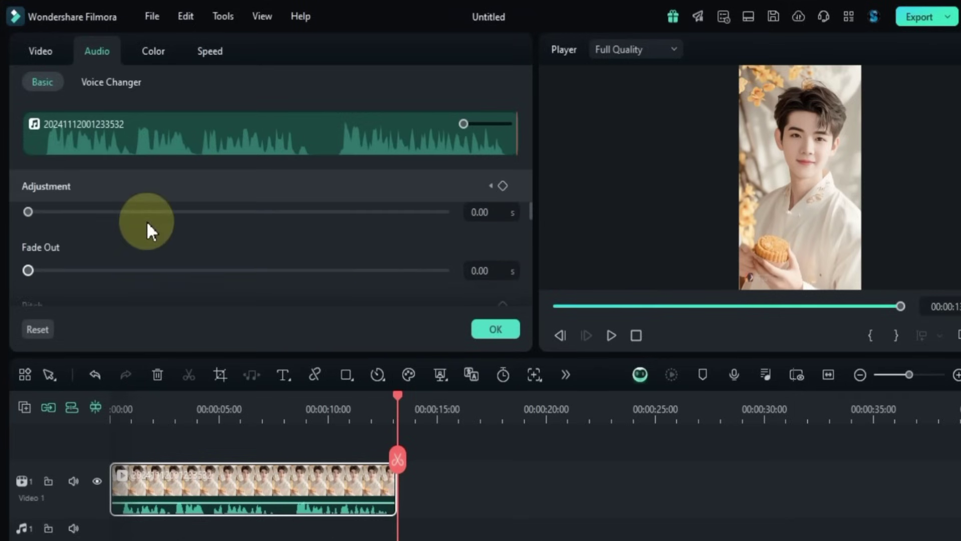
scroll(45, 237, "up", 1)
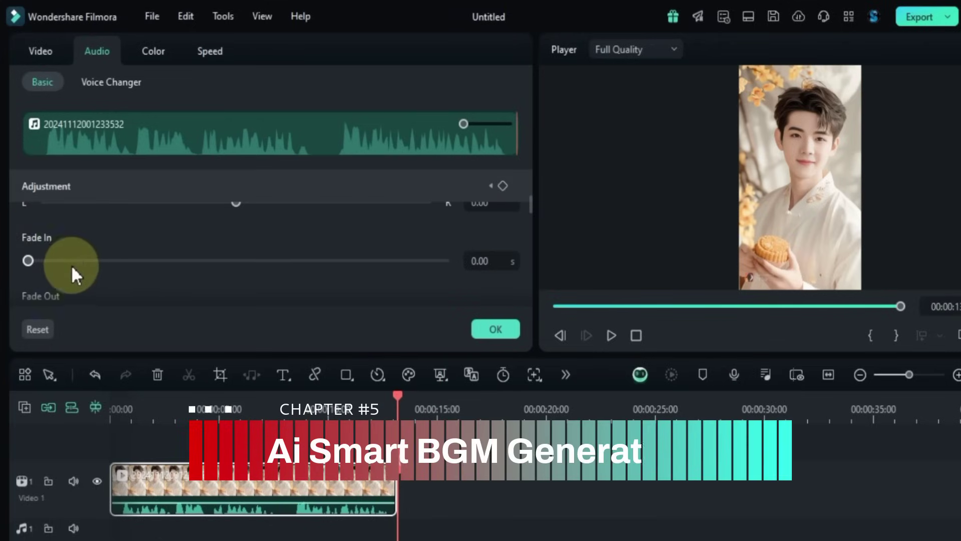
Customize the timeline toolbar, placing Smart BGM Generation ahead of AI Object Remover, and save
scroll(83, 269, "down", 2)
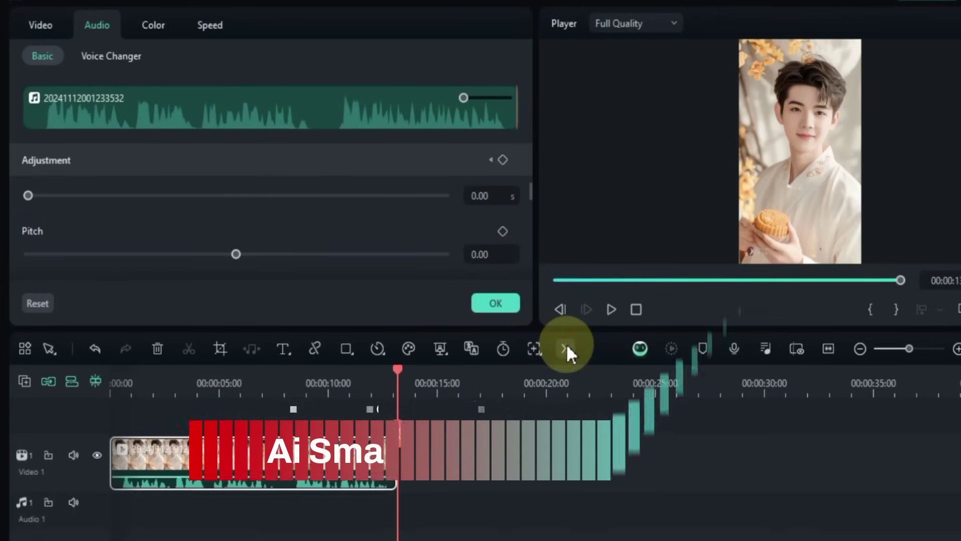
left_click(566, 376)
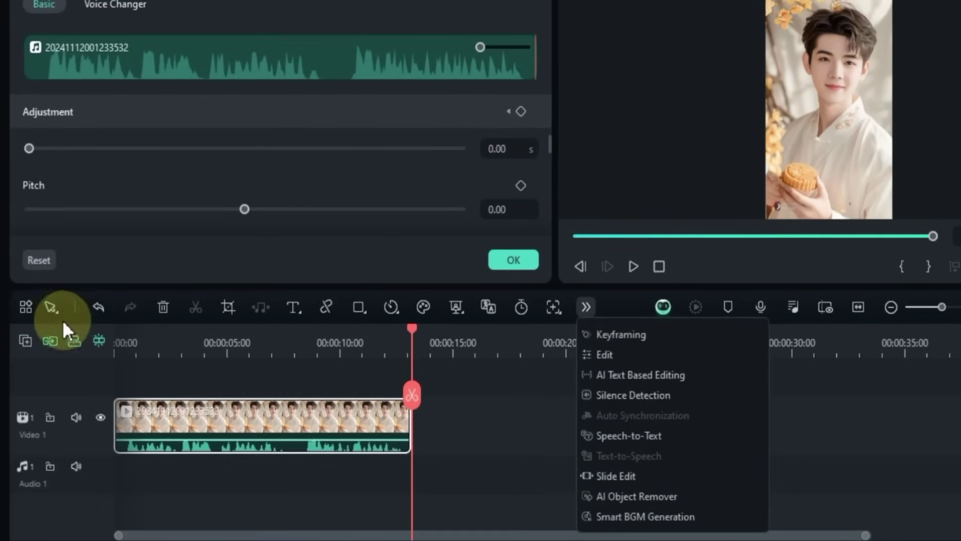
left_click(22, 307)
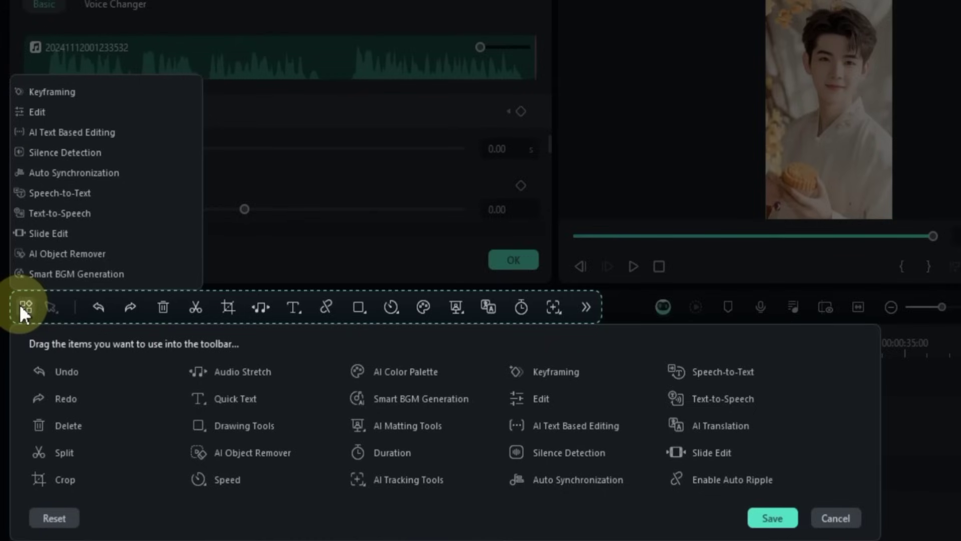
left_click_drag(430, 399, 89, 251)
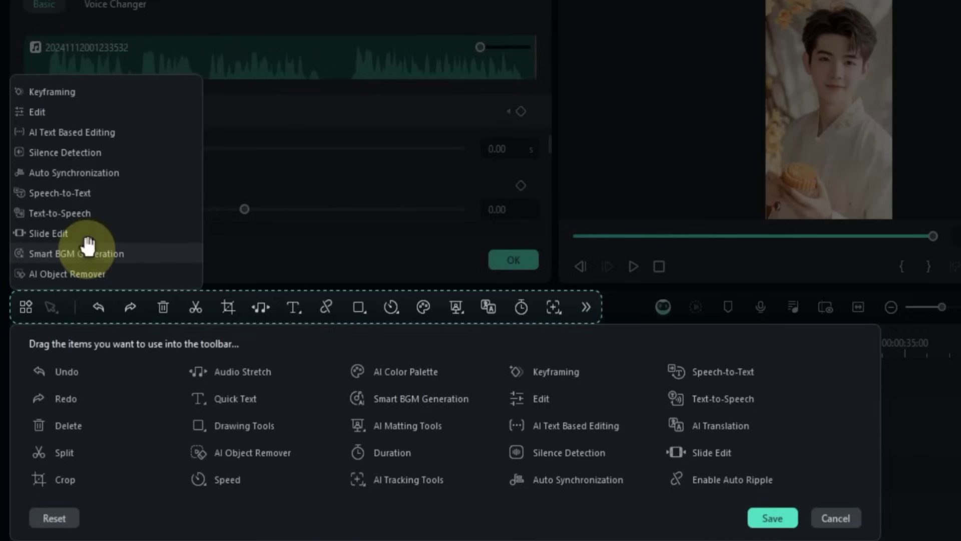
left_click(771, 518)
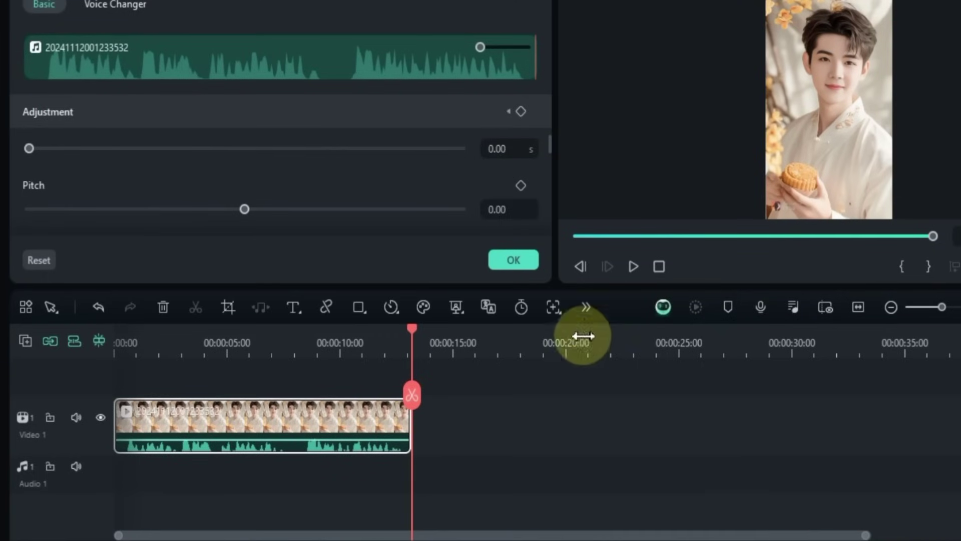
Generate AI background music onto Audio 1 using Smart BGM Generation from the toolbar overflow
left_click(585, 306)
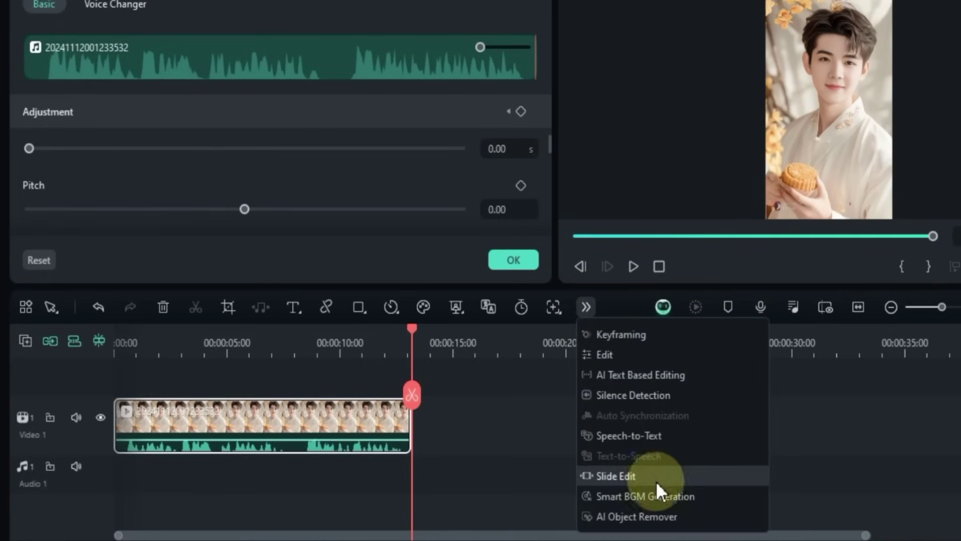
left_click(690, 497)
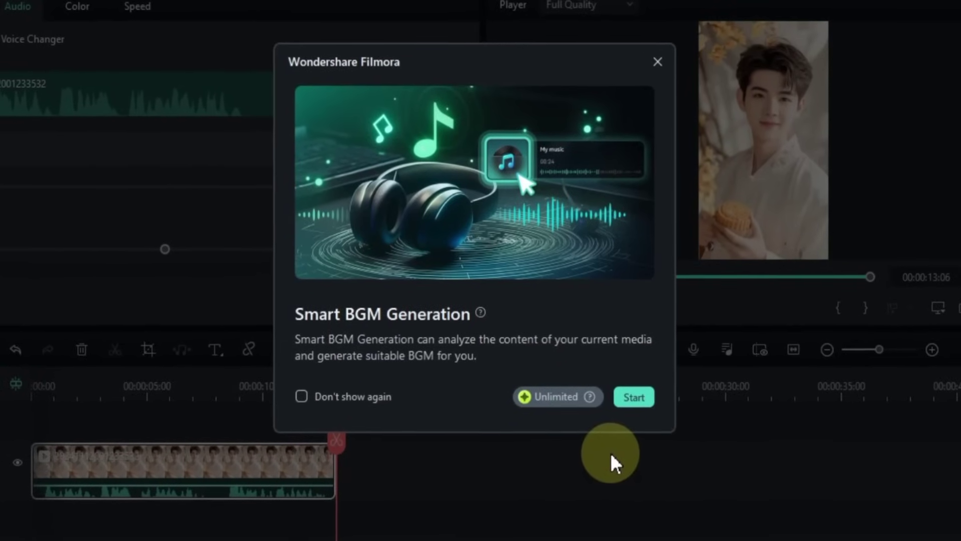
left_click(634, 404)
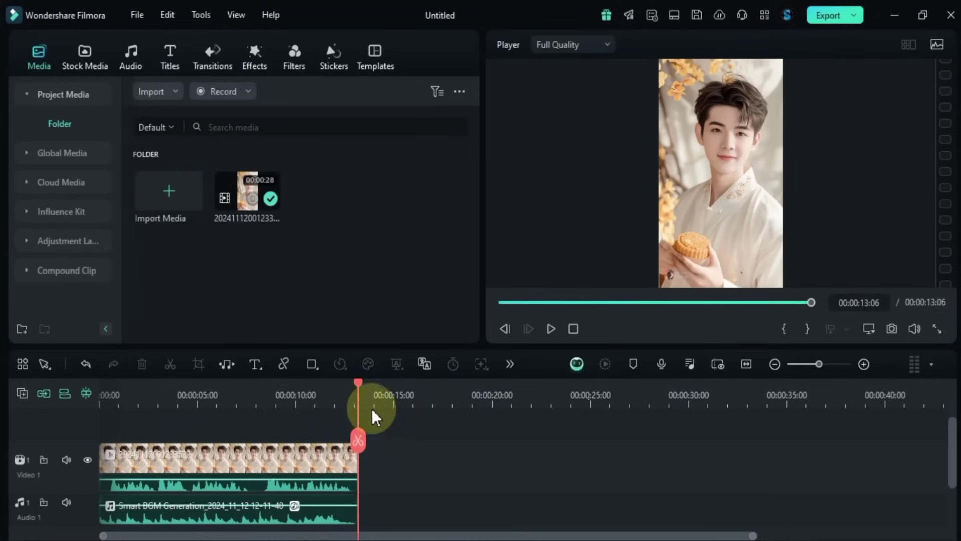
left_click_drag(263, 413, 83, 431)
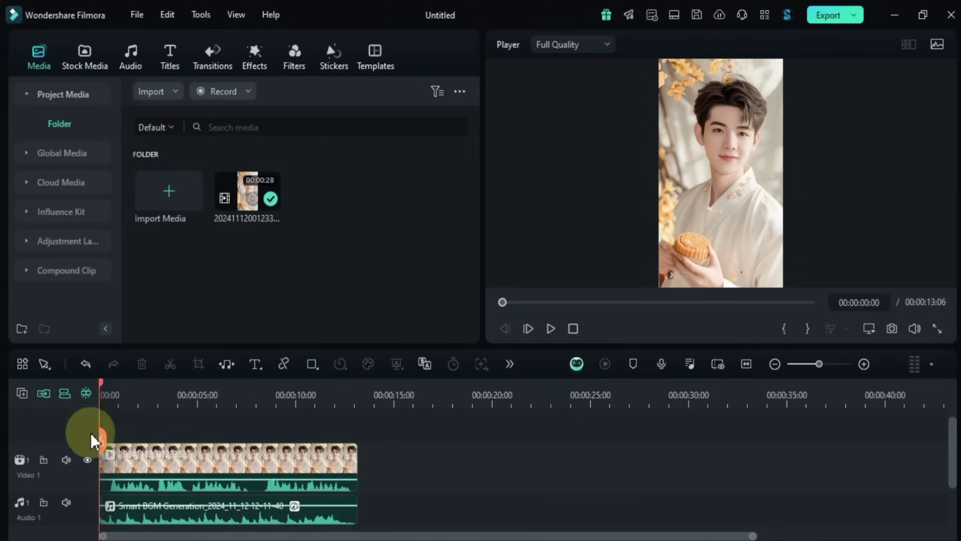
key("space")
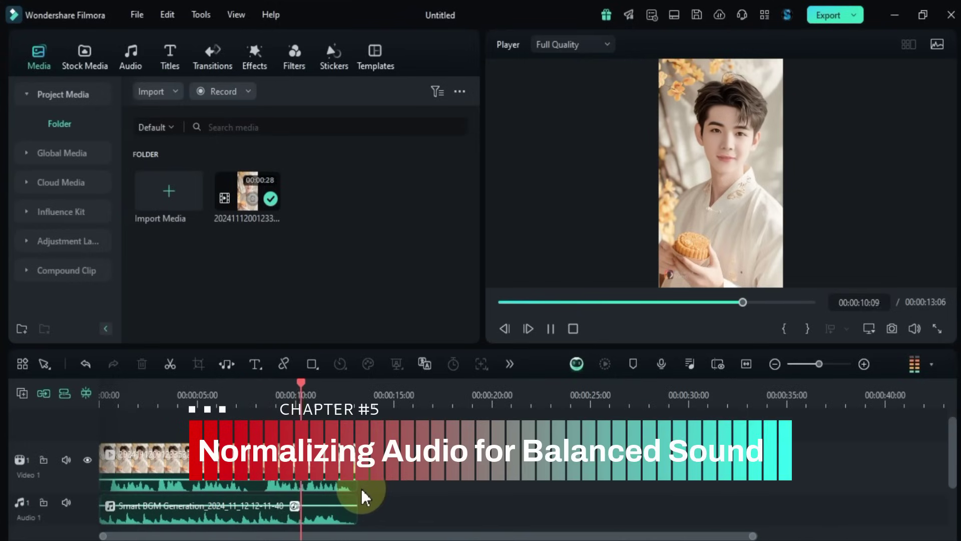
Turn on Auto Normalization for the Smart BGM track
double_click(343, 508)
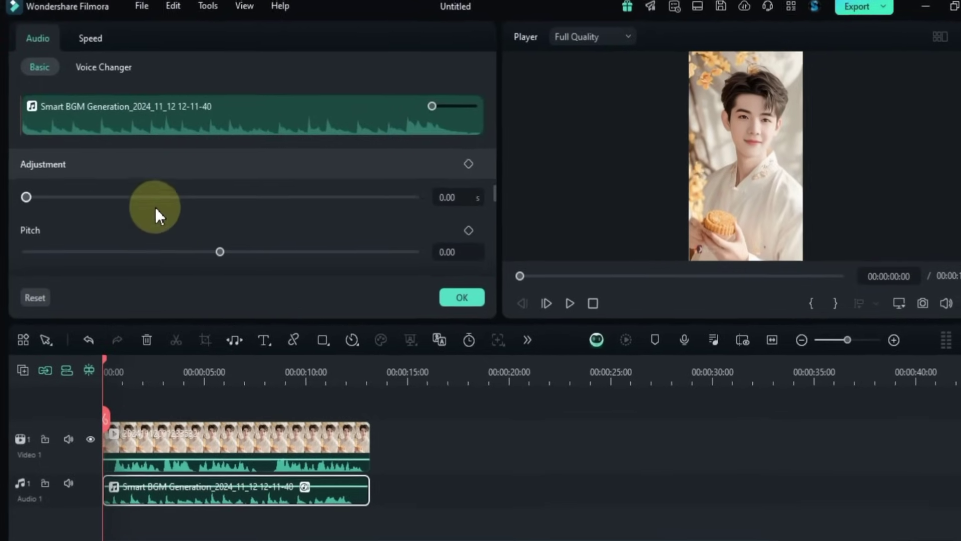
scroll(155, 206, "up", 5)
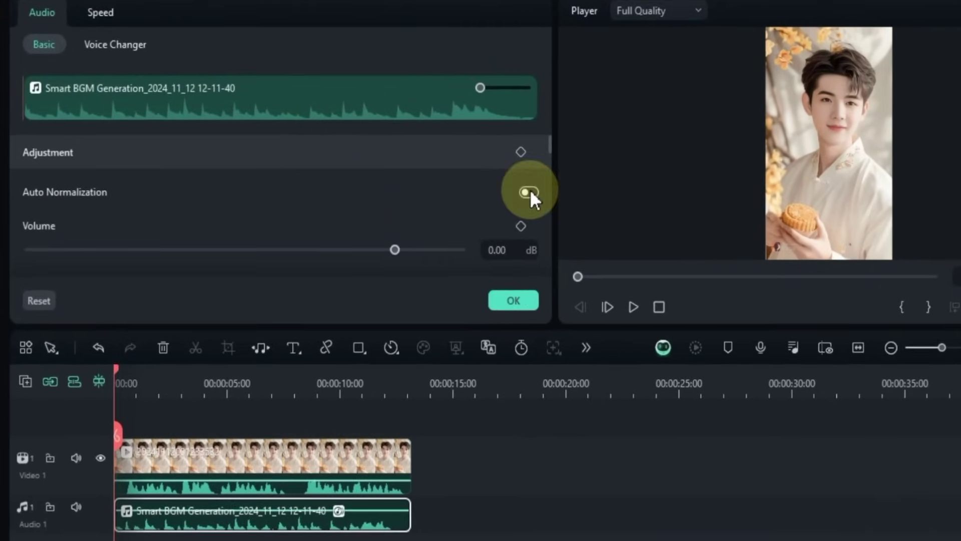
left_click(529, 192)
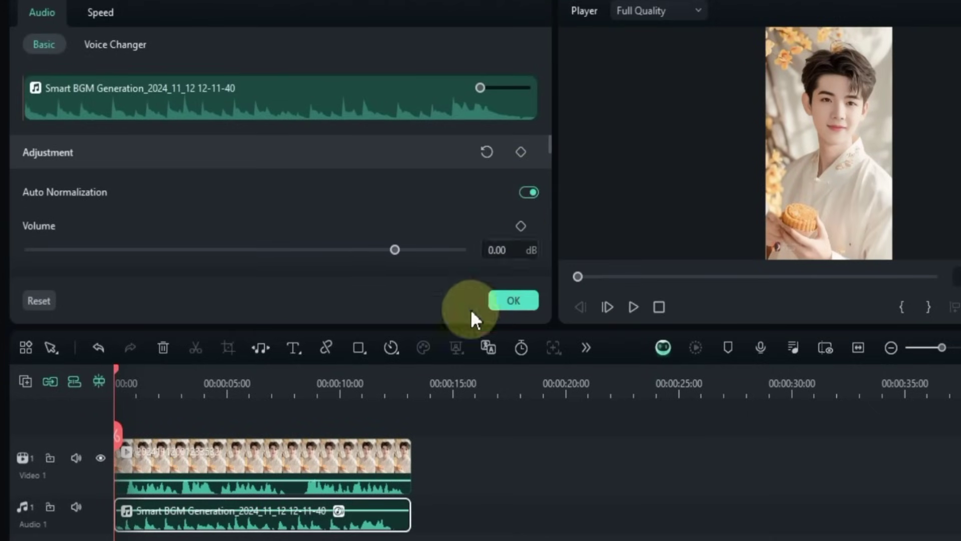
Apply Auto Normalization to the video clip's audio and play to hear it
left_click(374, 459)
left_click(529, 192)
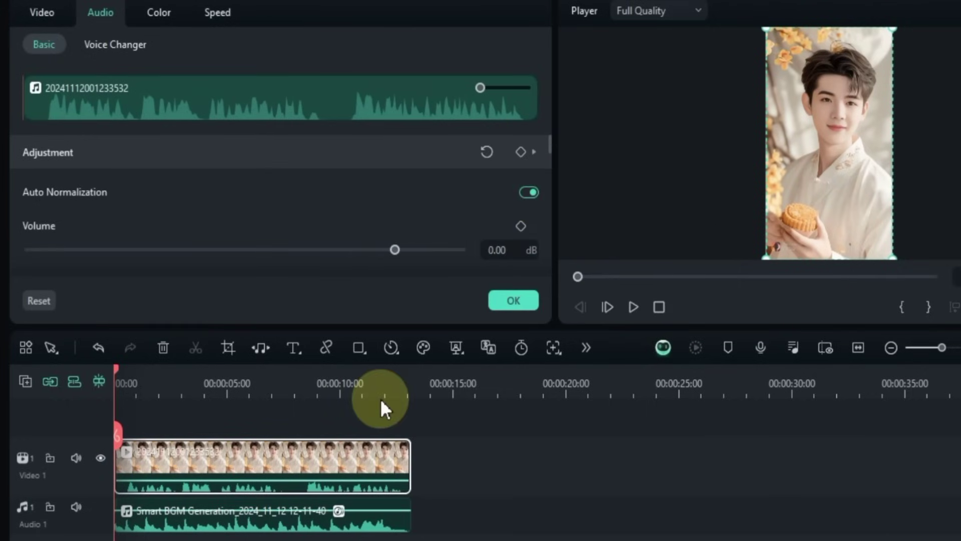
key("space")
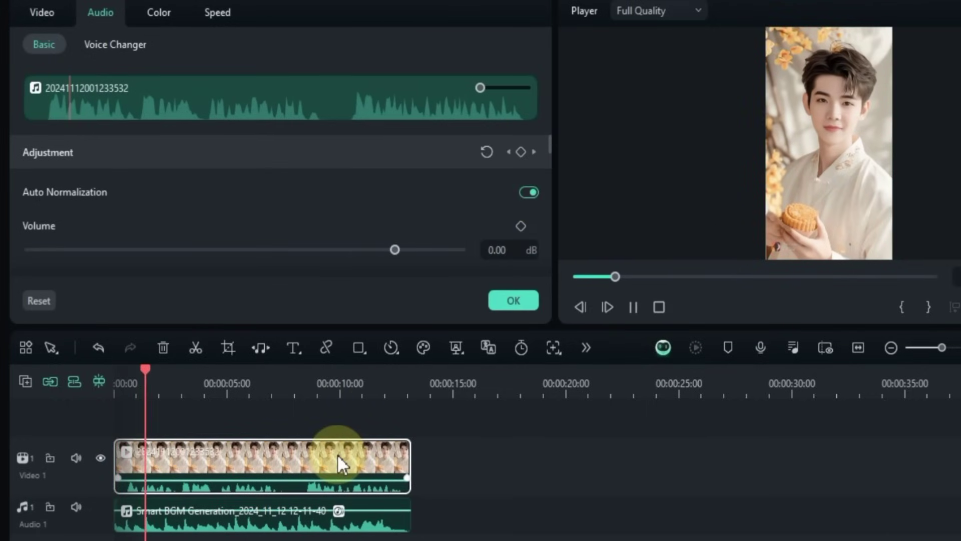
key("space")
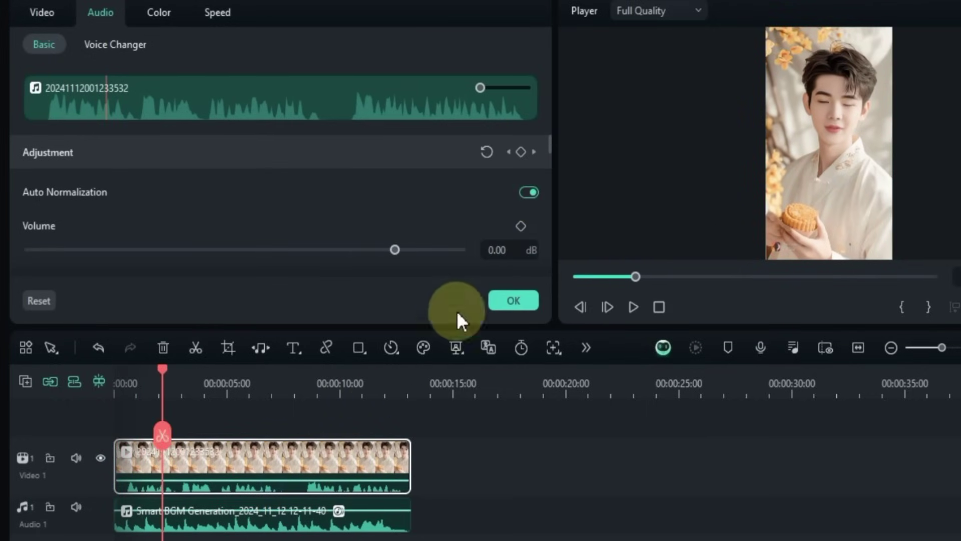
Turn off normalization on the video clip and raise its volume to 2.89 dB
left_click(521, 193)
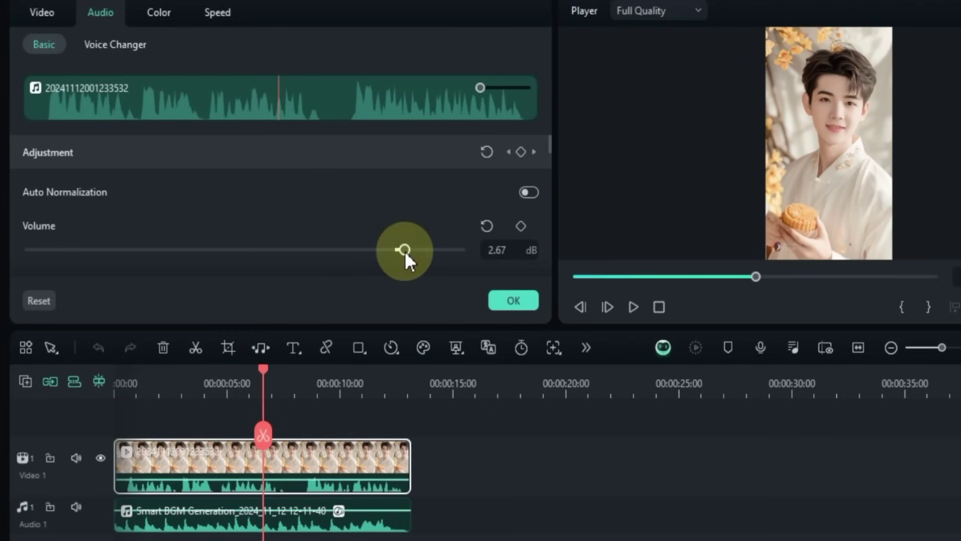
left_click_drag(404, 252, 405, 250)
key("space")
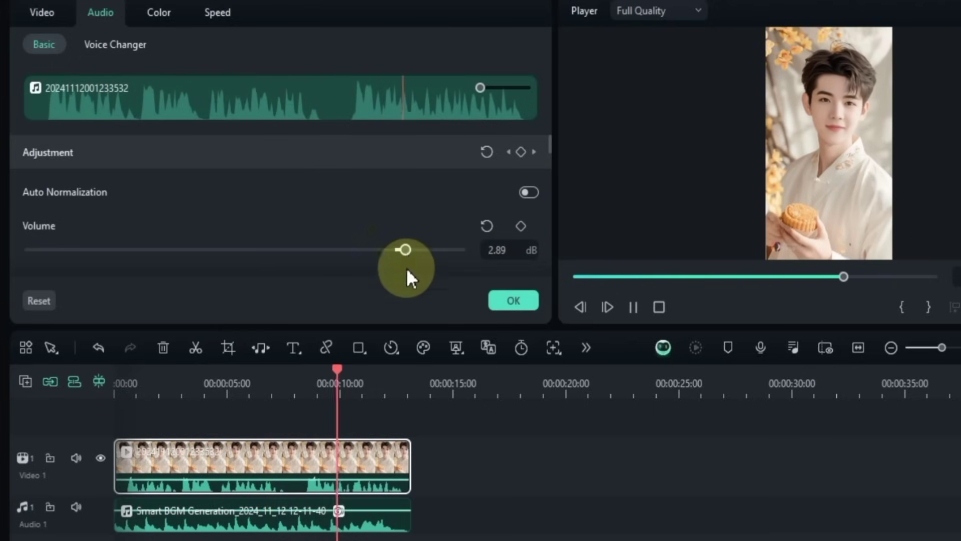
left_click(324, 489)
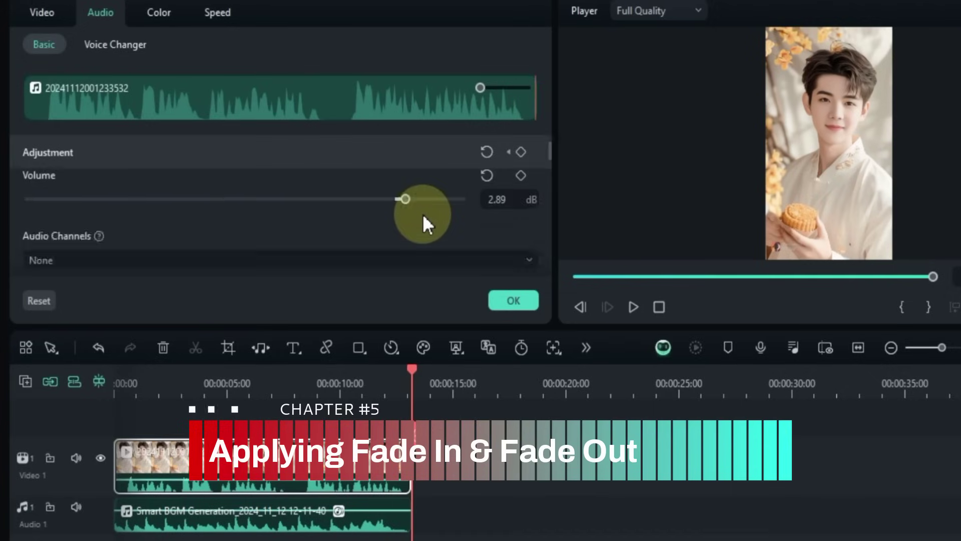
Give the Smart BGM track a 2.90 s fade-in
scroll(423, 214, "down", 2)
scroll(422, 214, "down", 1)
scroll(423, 214, "up", 3)
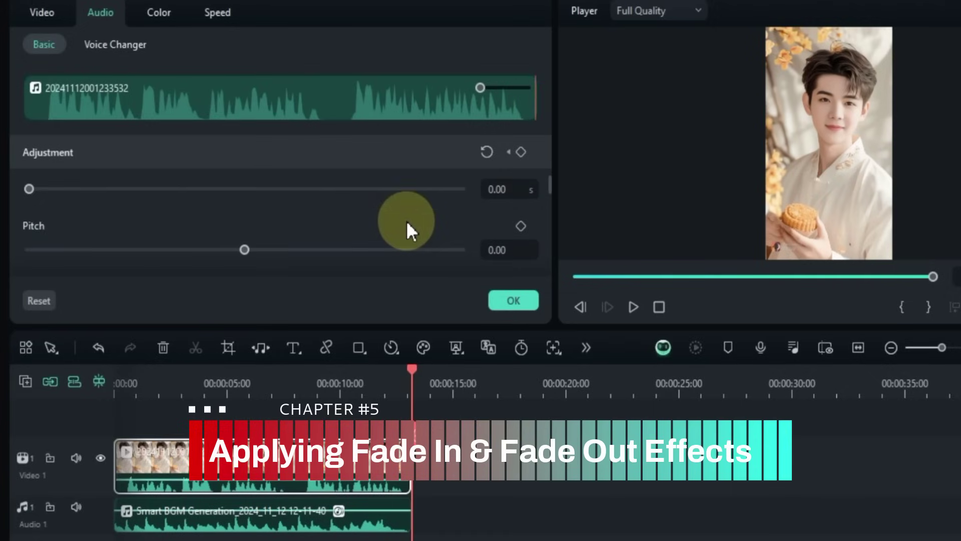
left_click(380, 521)
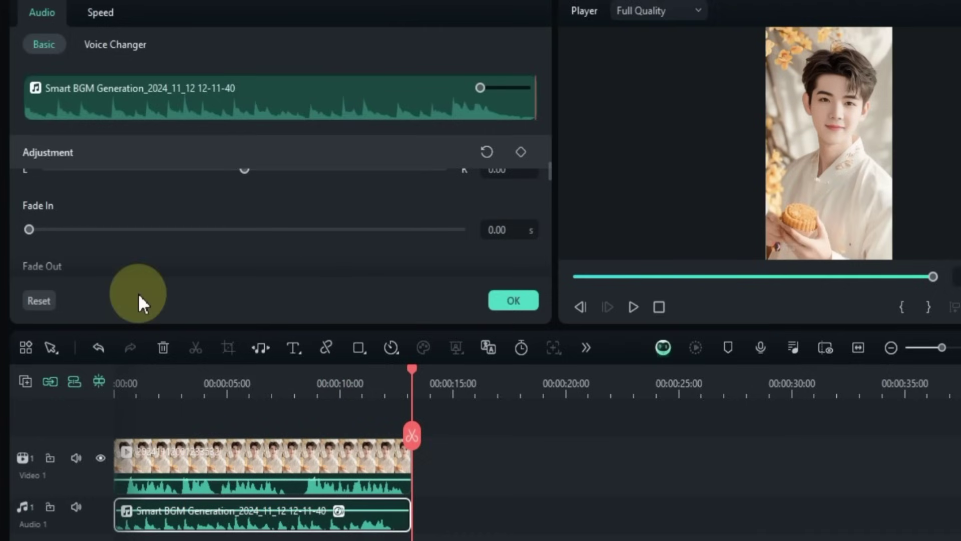
left_click_drag(29, 229, 112, 230)
mouse_move(170, 502)
left_mouse_down()
mouse_move(112, 510)
mouse_move(248, 501)
mouse_move(77, 509)
mouse_move(180, 501)
left_mouse_up()
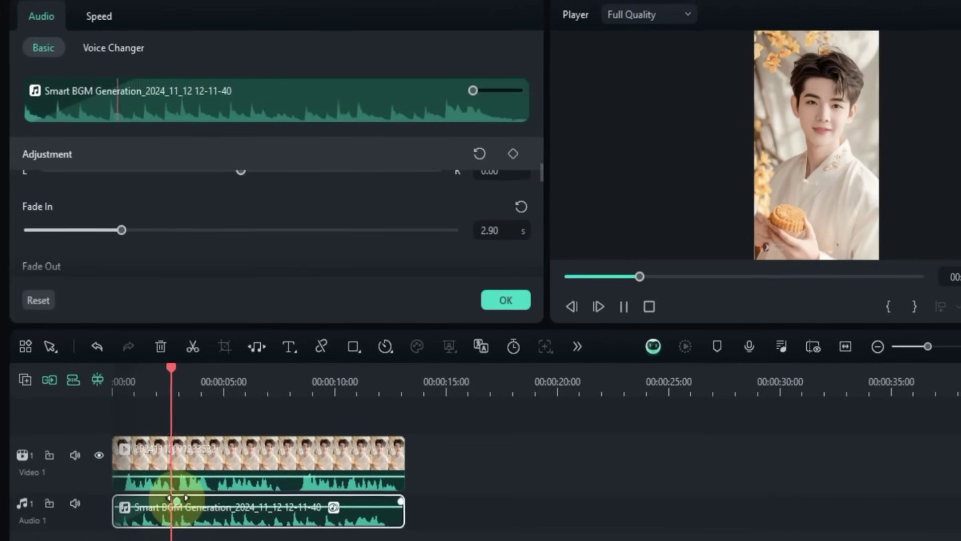
key("space")
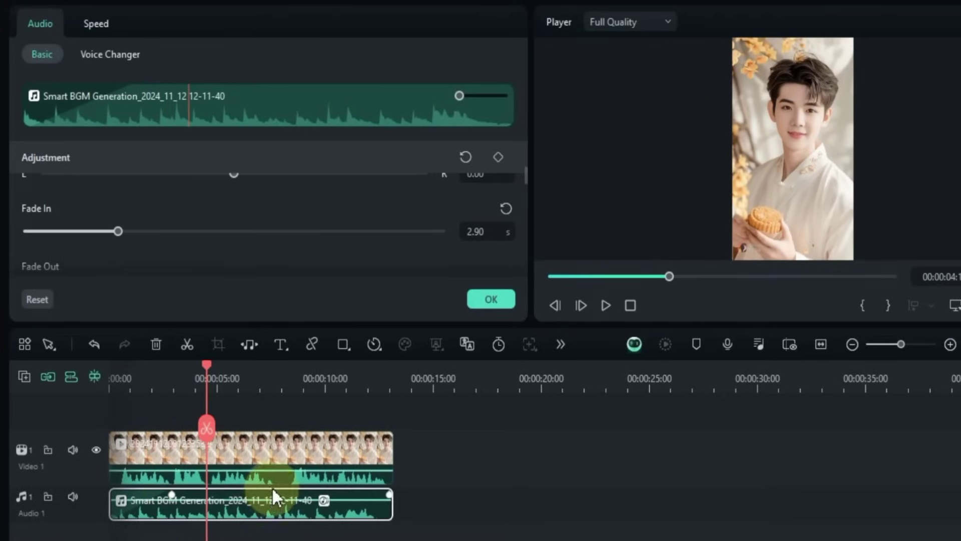
Set the BGM fade-out to 2.77 s and play the ending from about 10 seconds
scroll(223, 225, "down", 2)
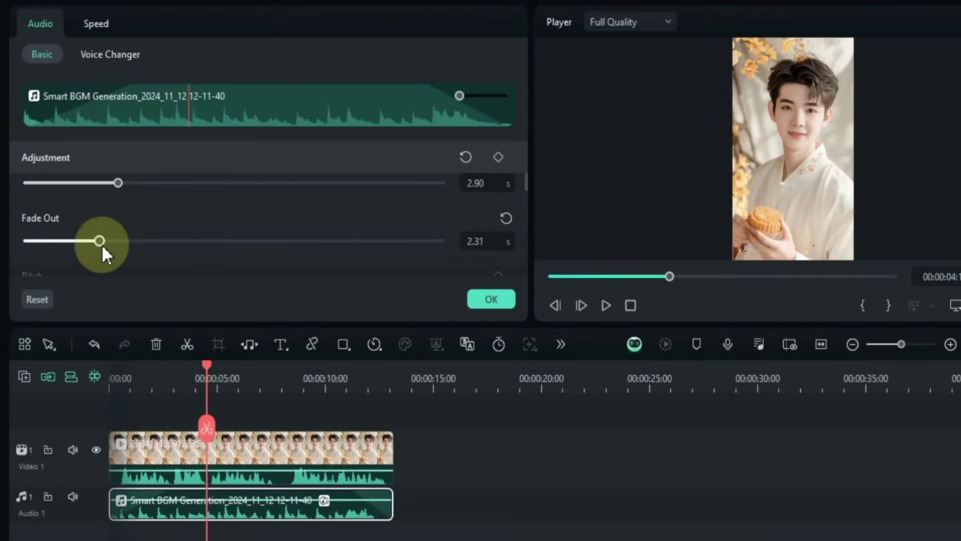
left_click_drag(102, 245, 103, 245)
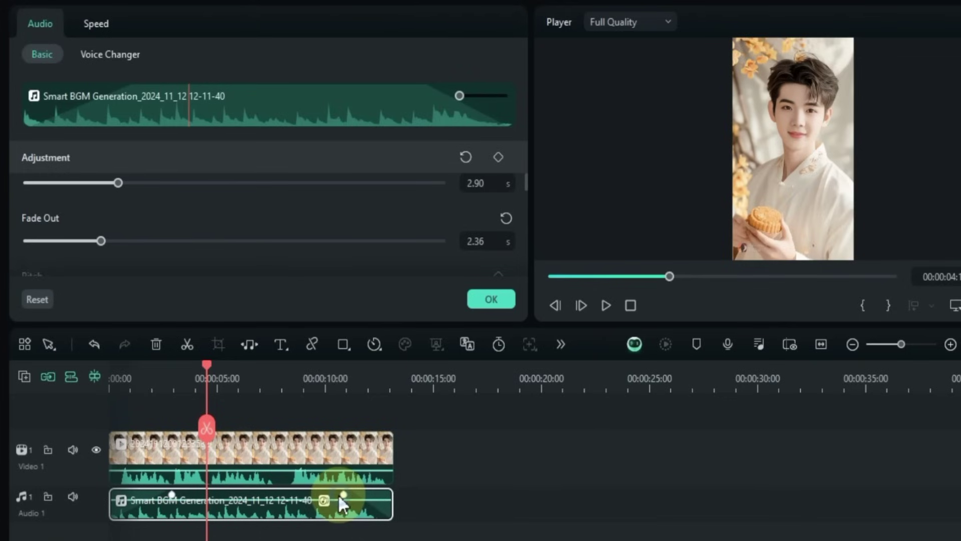
mouse_move(343, 495)
left_mouse_down()
mouse_move(293, 493)
mouse_move(343, 495)
mouse_move(332, 495)
left_mouse_up()
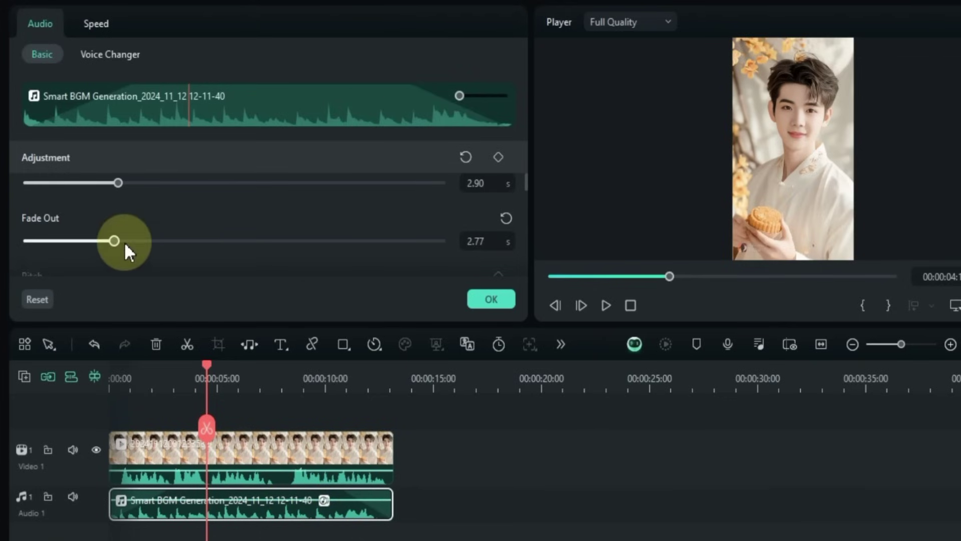
mouse_move(322, 474)
left_click(335, 377)
key("space")
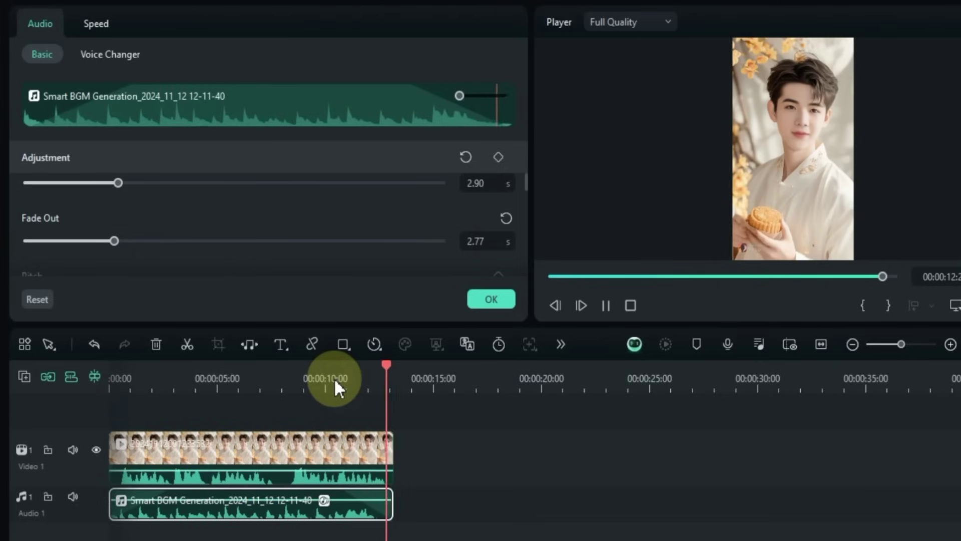
scroll(333, 227, "down", 1)
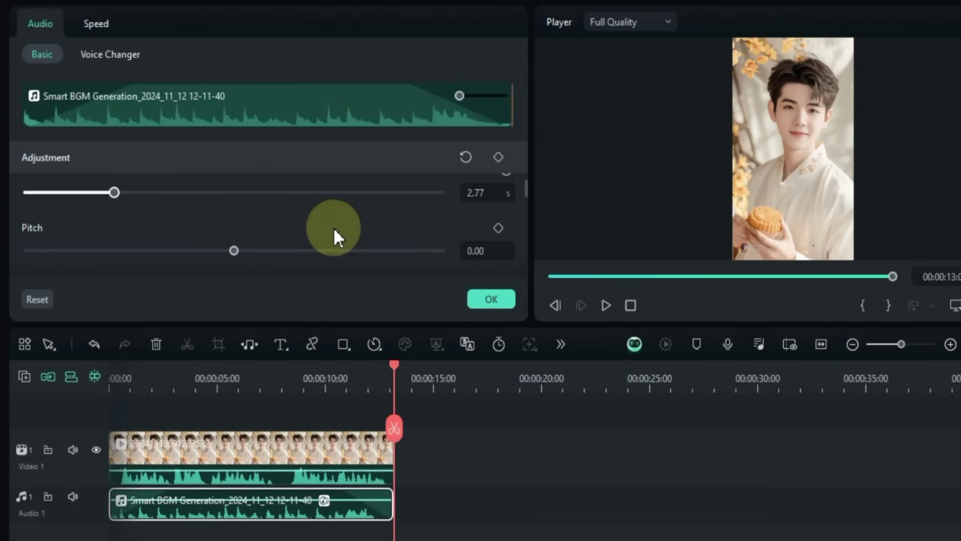
scroll(333, 227, "up", 2)
scroll(333, 227, "down", 3)
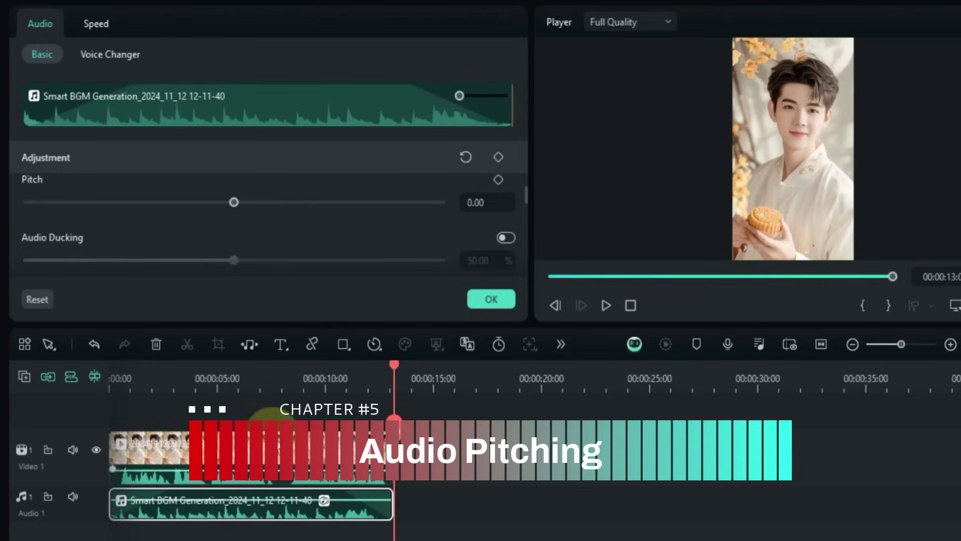
Raise the video clip's pitch to 2.00, 5.00 and 8.00 while playing from about 5 seconds
left_click(273, 468)
left_click_drag(233, 202, 268, 202)
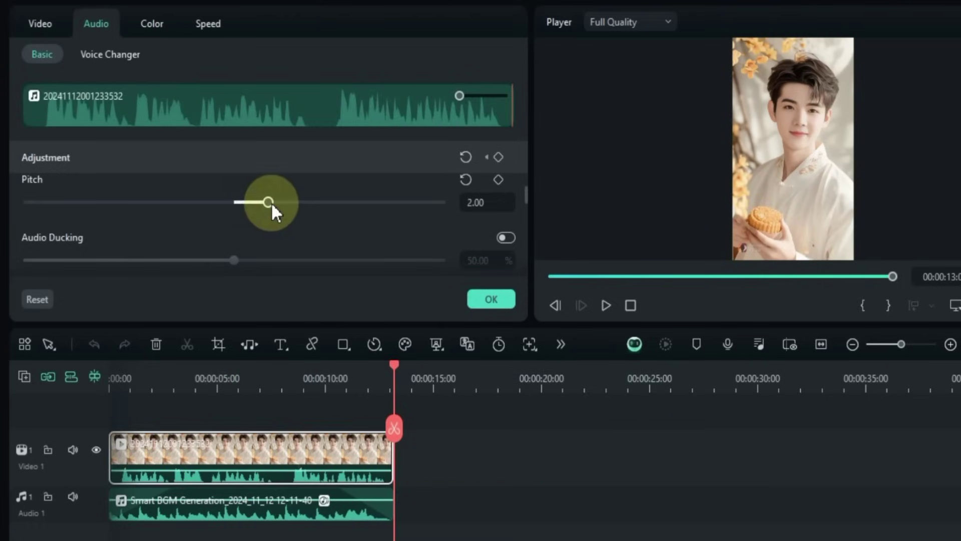
left_click(218, 380)
key("space")
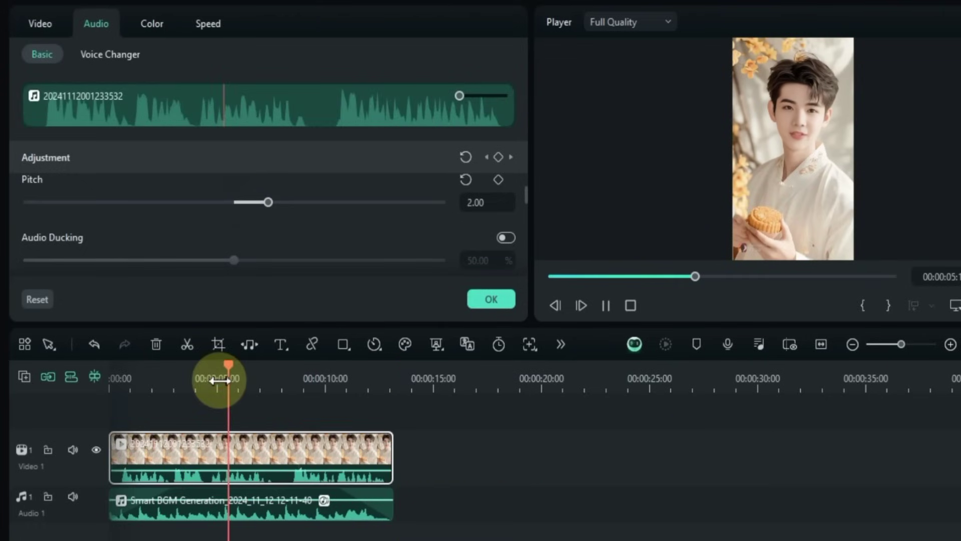
left_click_drag(317, 202, 320, 202)
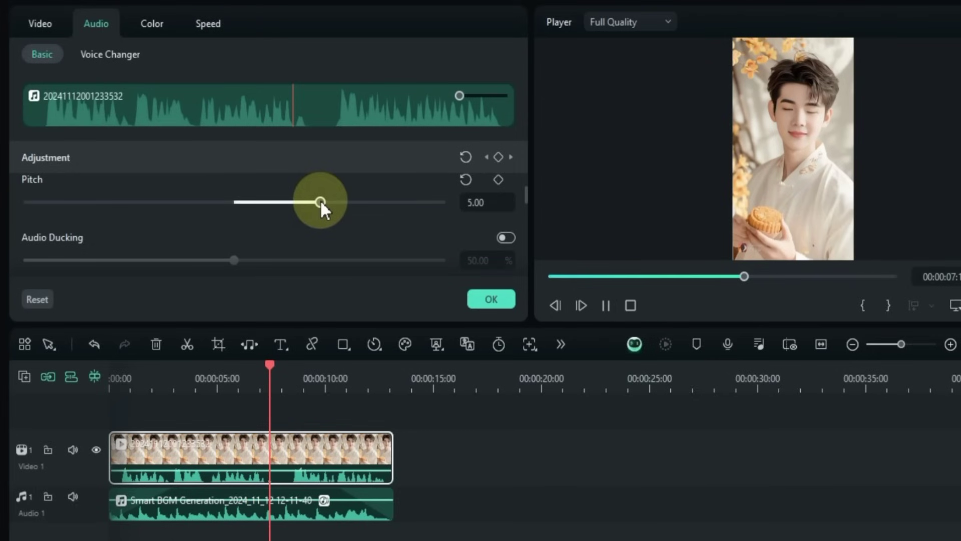
left_click(367, 202)
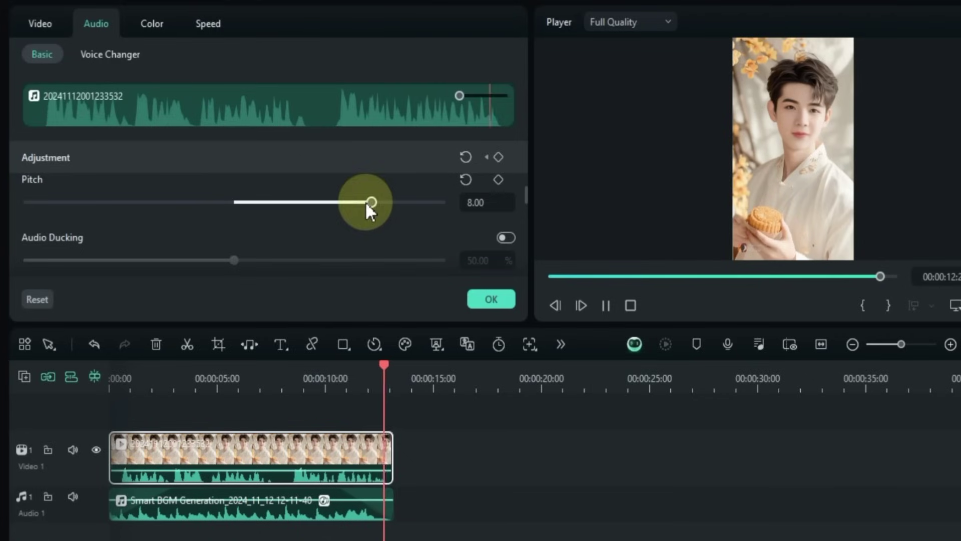
Try pitch -4.00, -2.00 and -1.00, then reset it and add a pitch keyframe
left_click(163, 203)
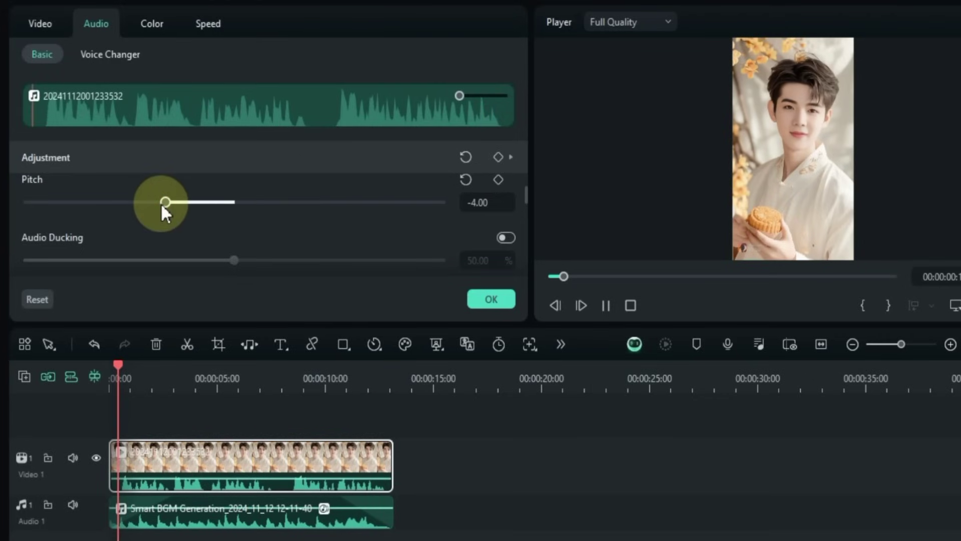
left_click(200, 203)
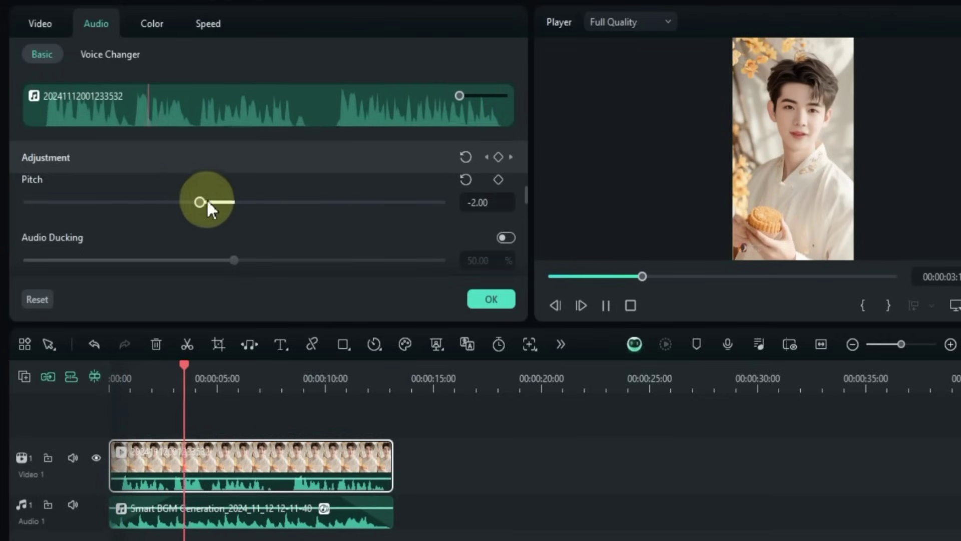
left_click(218, 202)
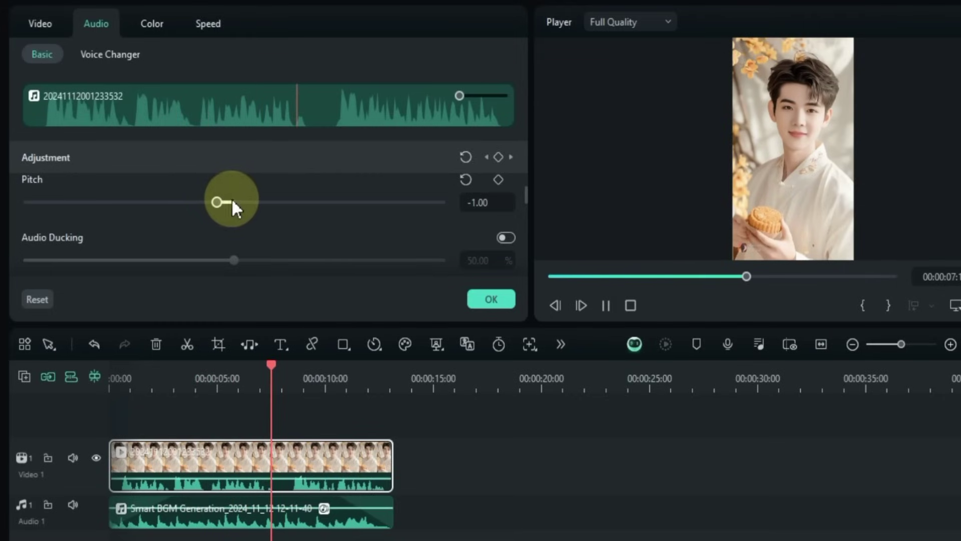
left_click(447, 180)
left_click(500, 180)
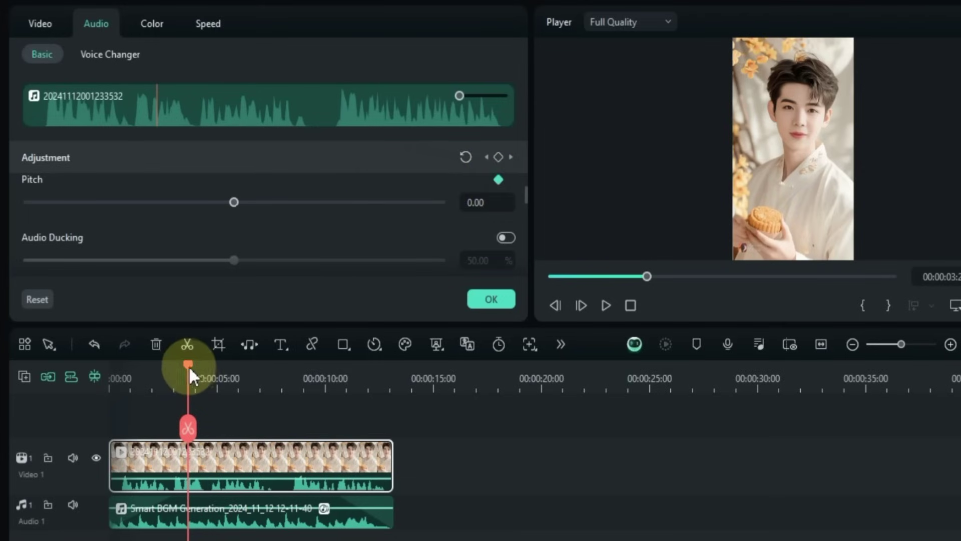
left_click_drag(188, 365, 236, 364)
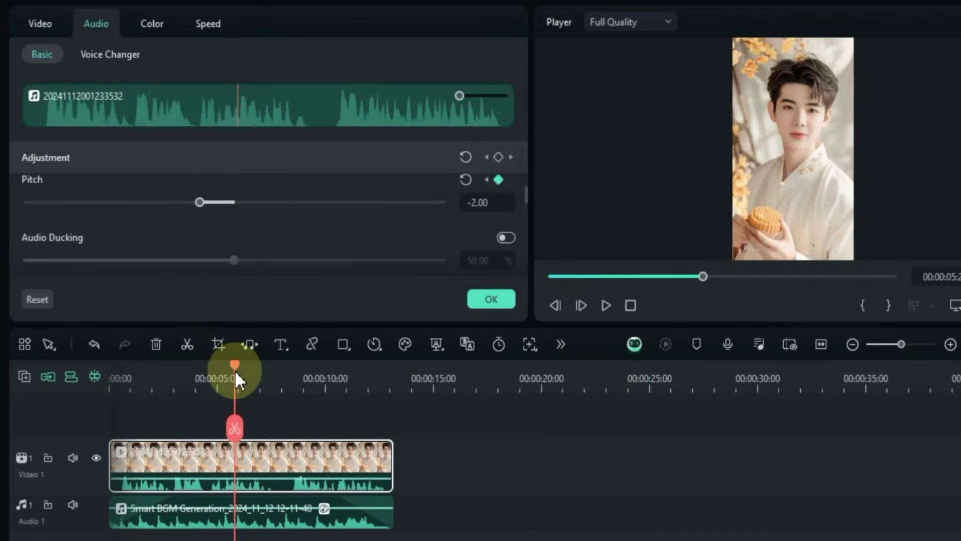
left_click_drag(235, 370, 176, 375)
key("space")
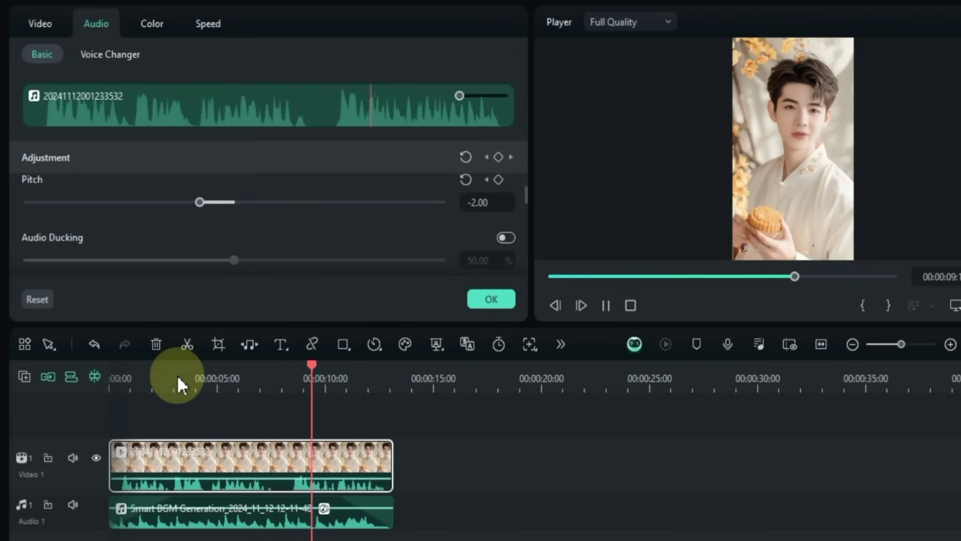
key("space")
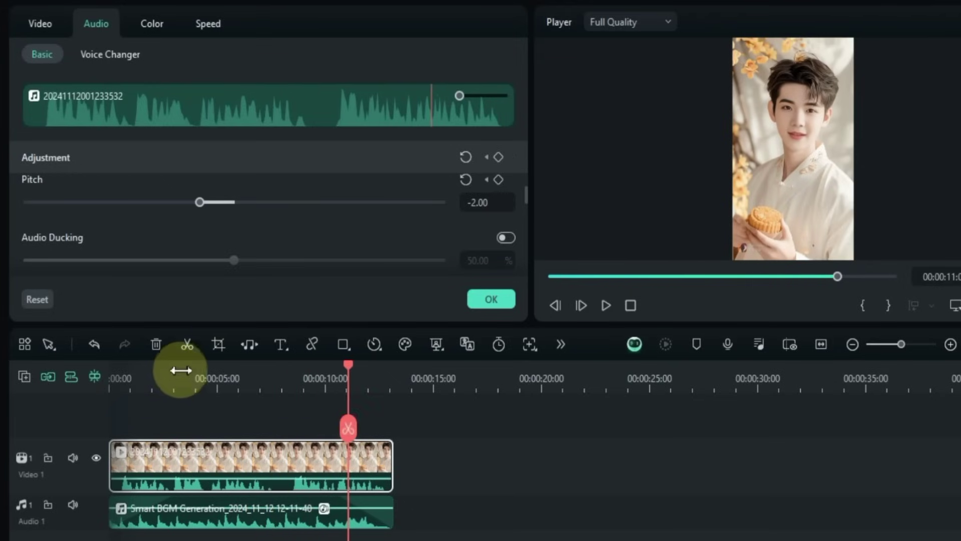
left_click(94, 343)
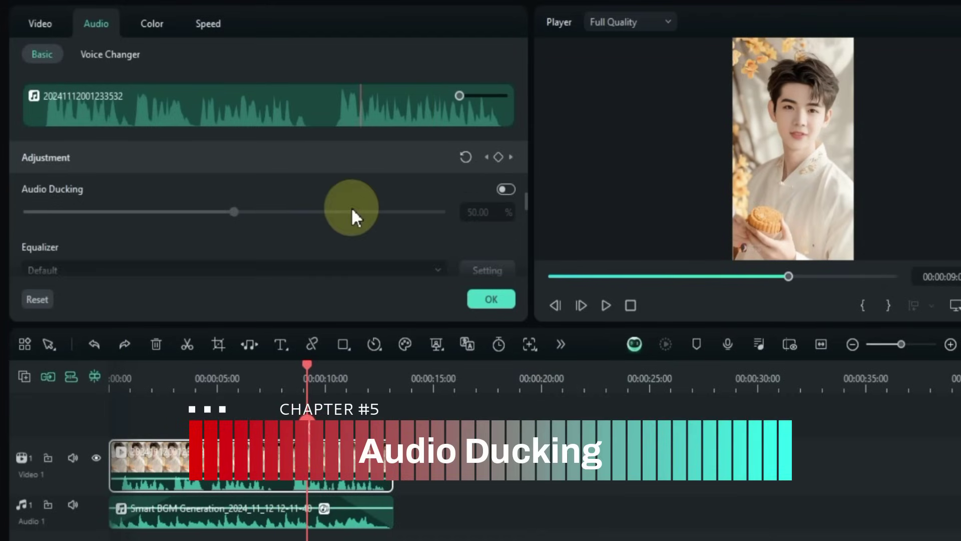
Switch Audio Ducking on, compare it off and on, and play the preview
left_click(506, 188)
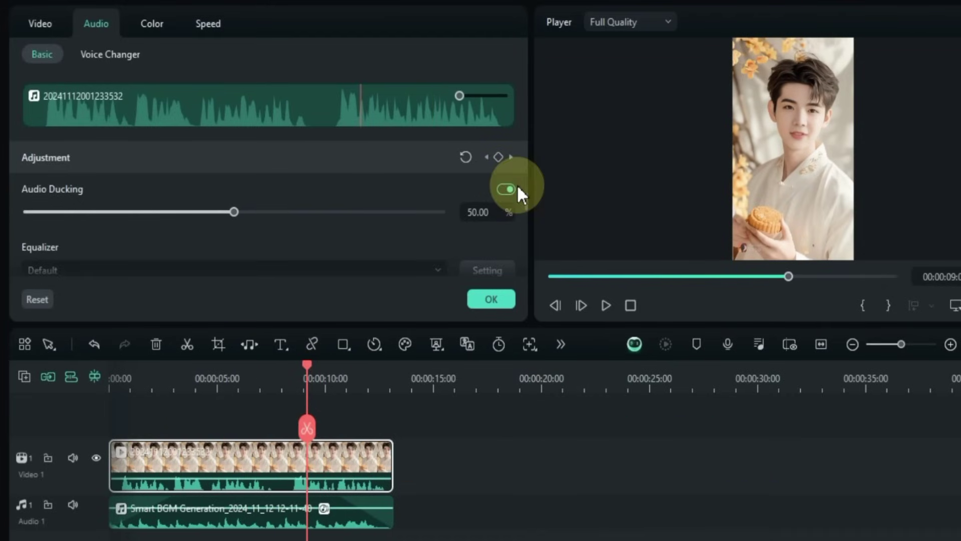
left_click(507, 189)
left_click(506, 189)
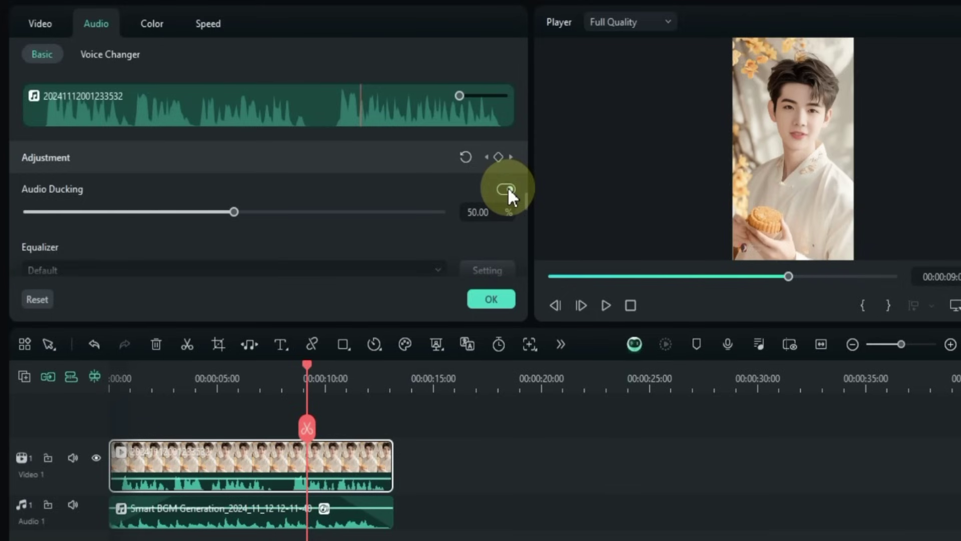
key("space")
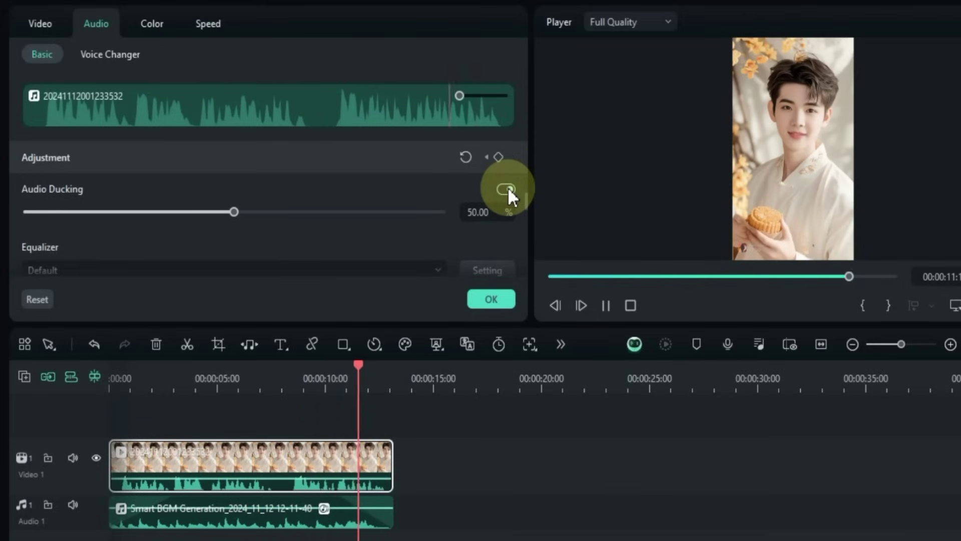
left_click(169, 390)
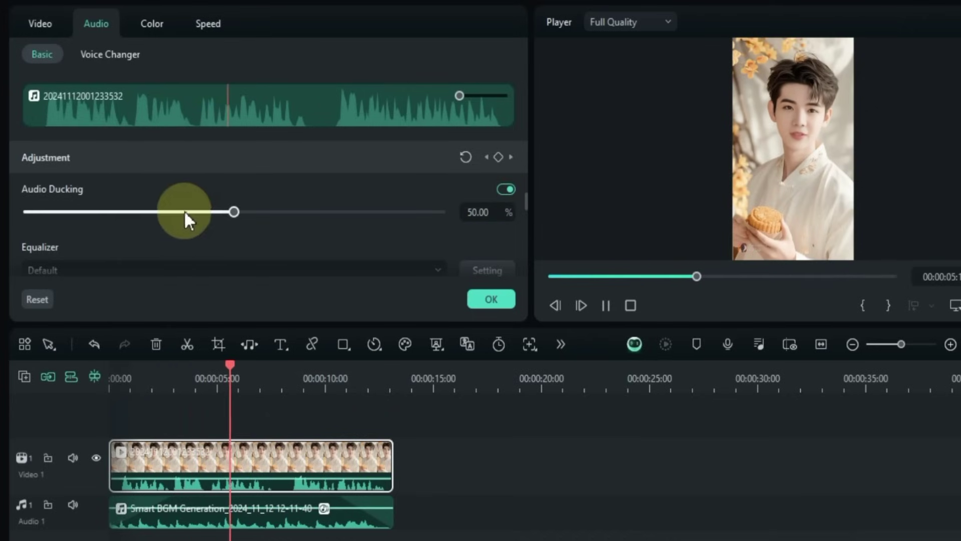
Set the ducking amount to 24%, briefly trying 29% before undoing
left_click_drag(165, 213, 124, 219)
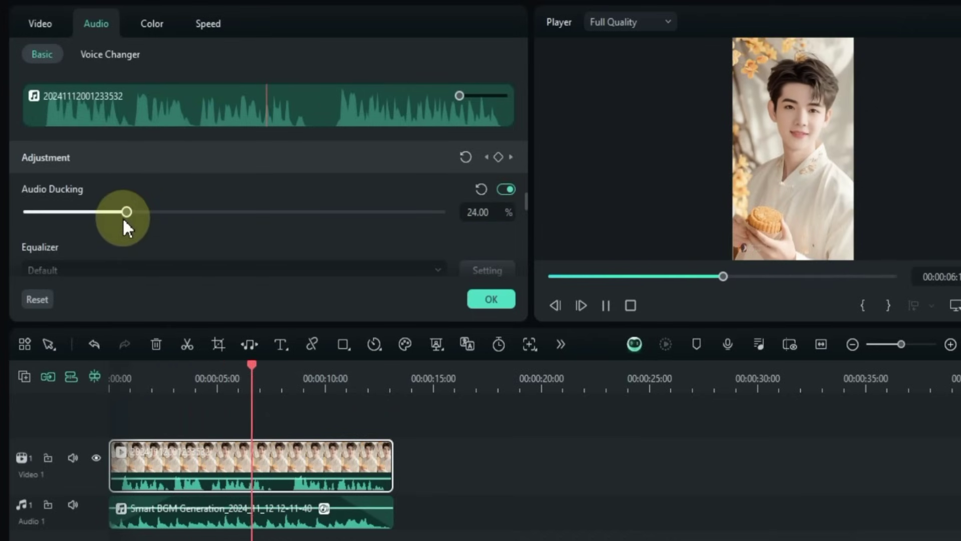
left_click(150, 212)
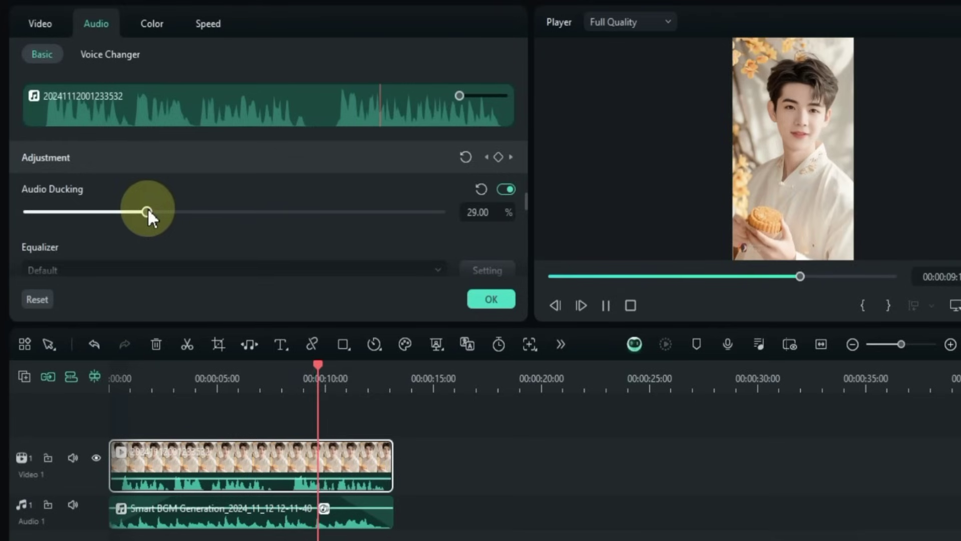
left_click(173, 210)
key("ctrl+z")
key("ctrl+z")
Keep the equalizer on Default, select the portrait clip and play the preview from about 3 seconds
scroll(223, 225, "down", 1)
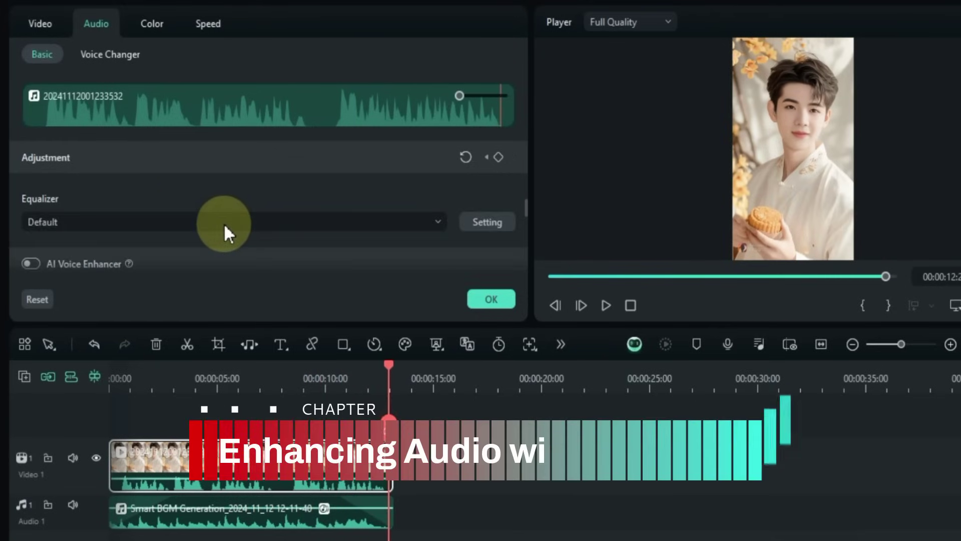
left_click(223, 221)
left_click(224, 221)
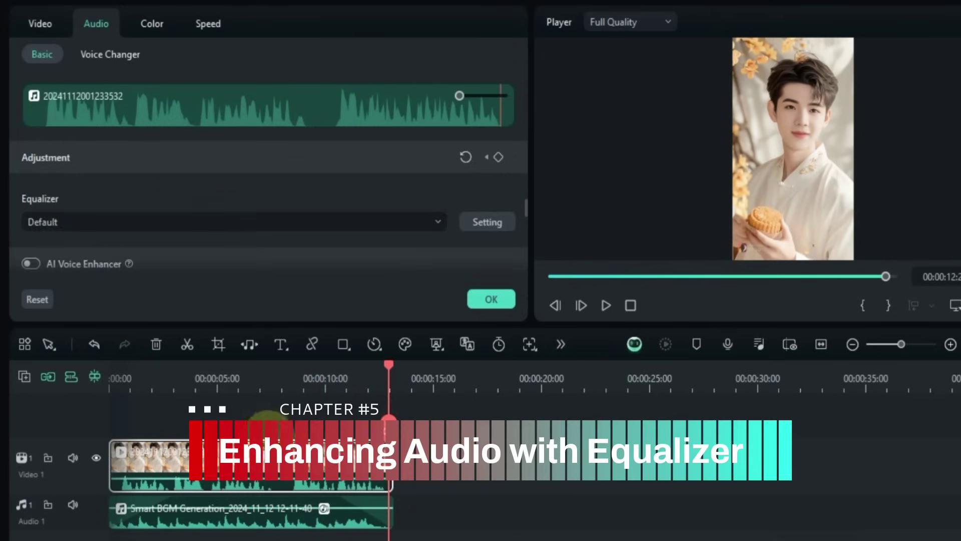
left_click(211, 486)
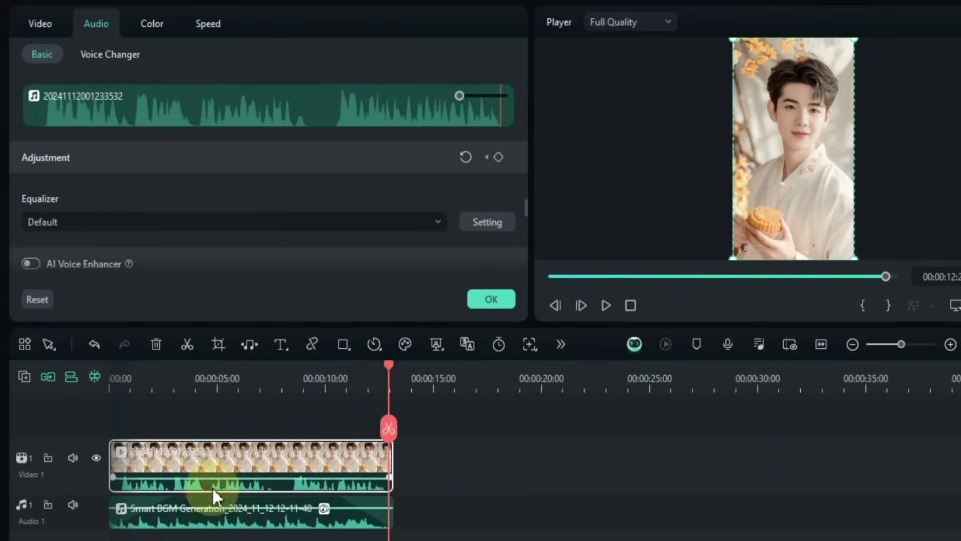
left_click(175, 382)
key("space")
Try the Rock'n'Roll equalizer preset, then switch the equalizer to Custom
left_click(181, 220)
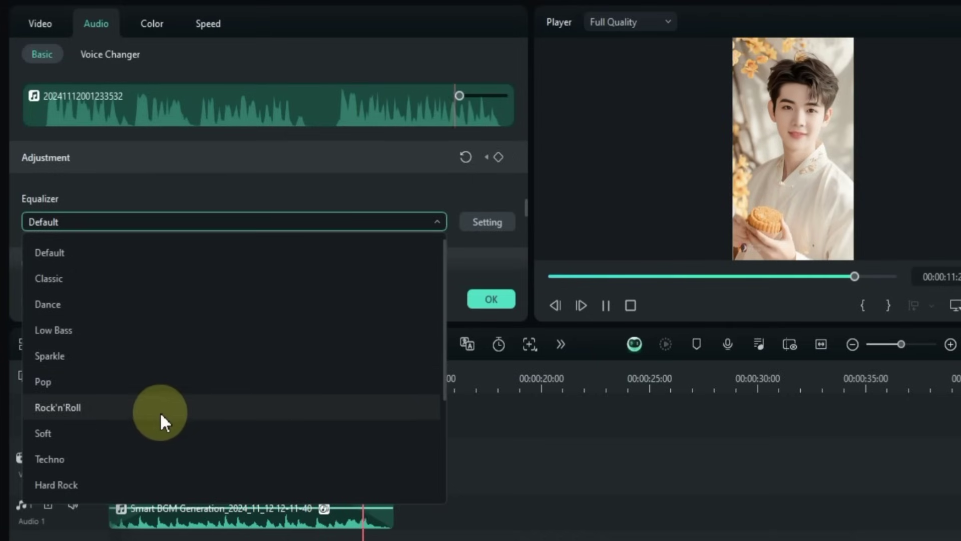
left_click(161, 410)
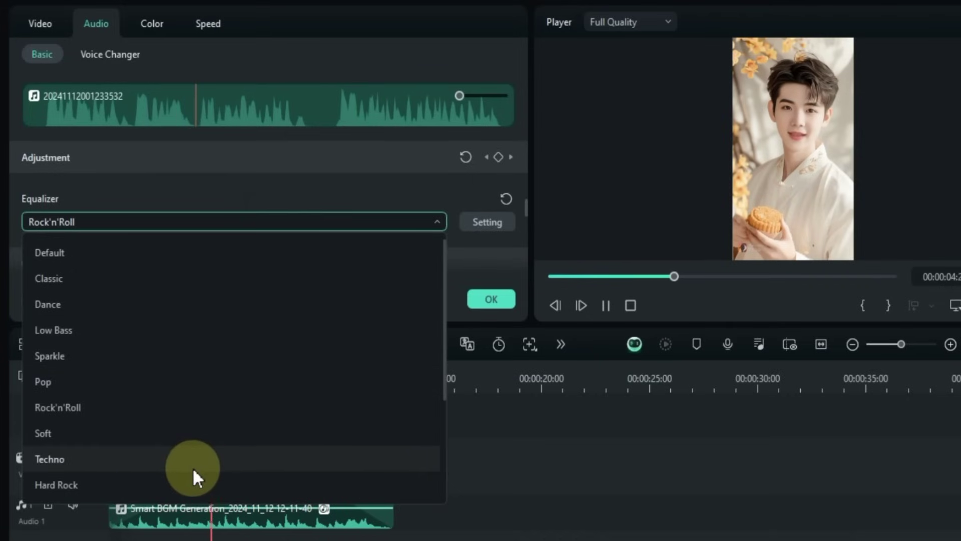
scroll(192, 488, "down", 1)
scroll(193, 482, "down", 5)
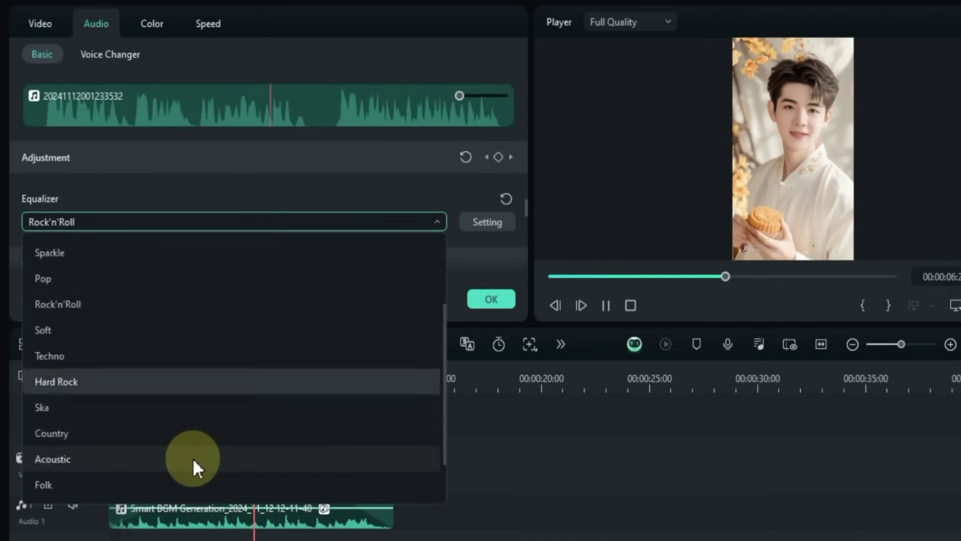
left_click(179, 486)
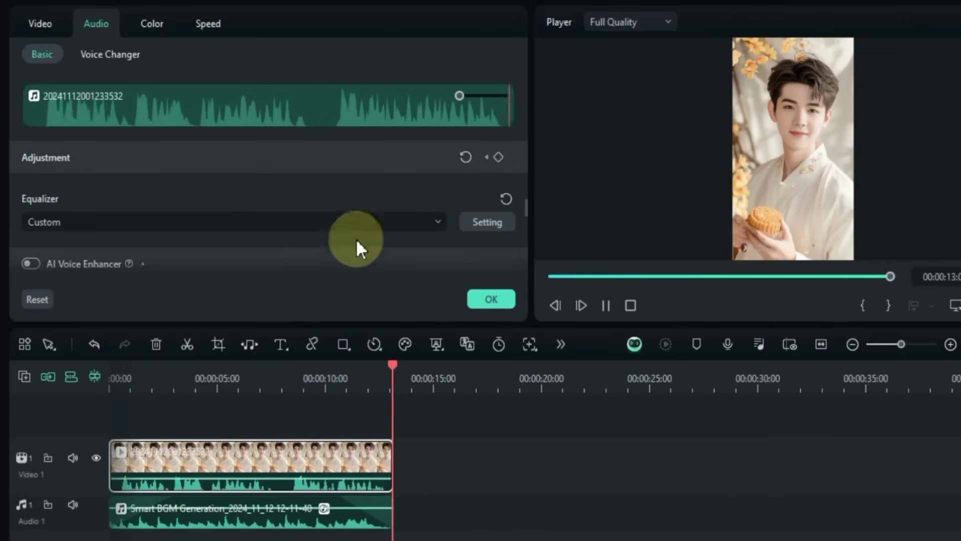
Apply a custom equalizer curve: 31 Hz +13.91, 250 Hz -18, 8k +15.55, 16k -10.36
left_click(487, 222)
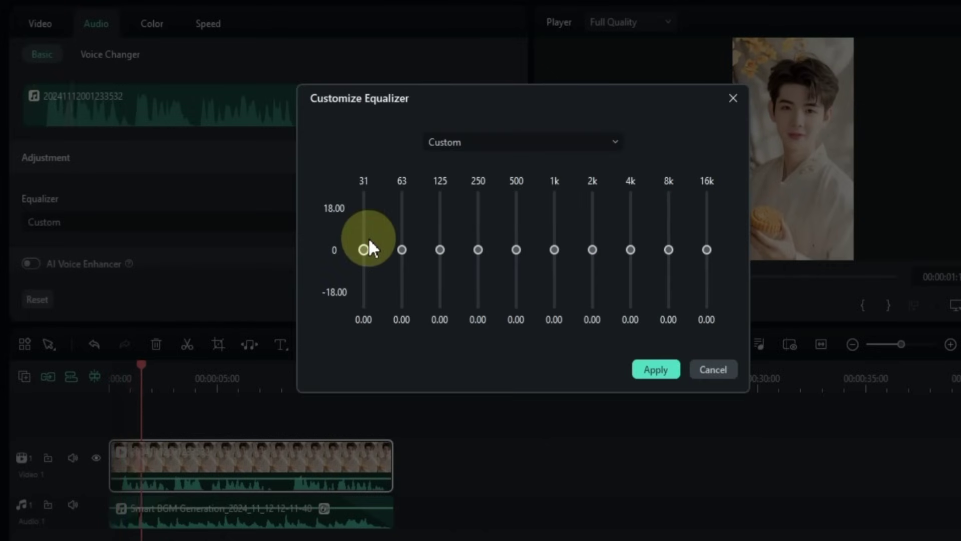
left_click_drag(365, 208, 421, 232)
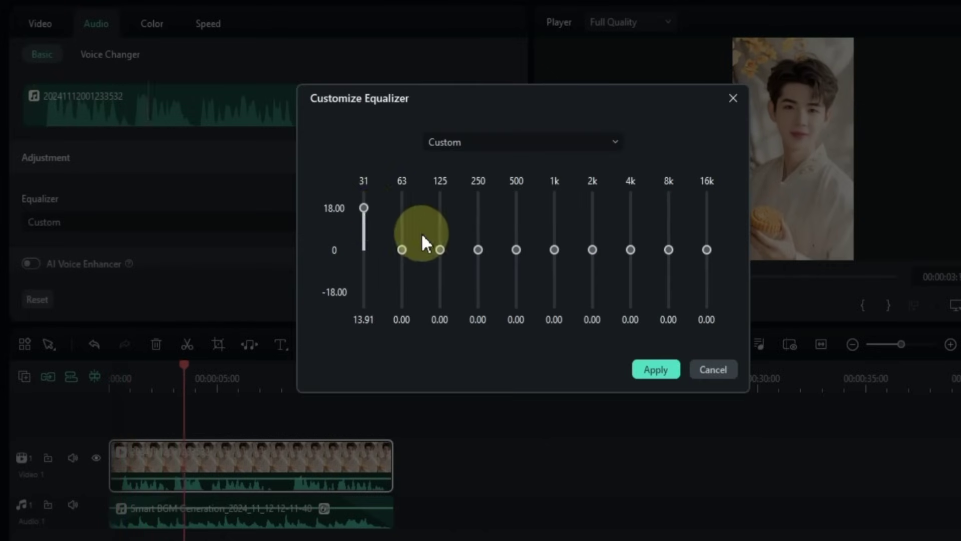
left_click_drag(478, 302, 515, 286)
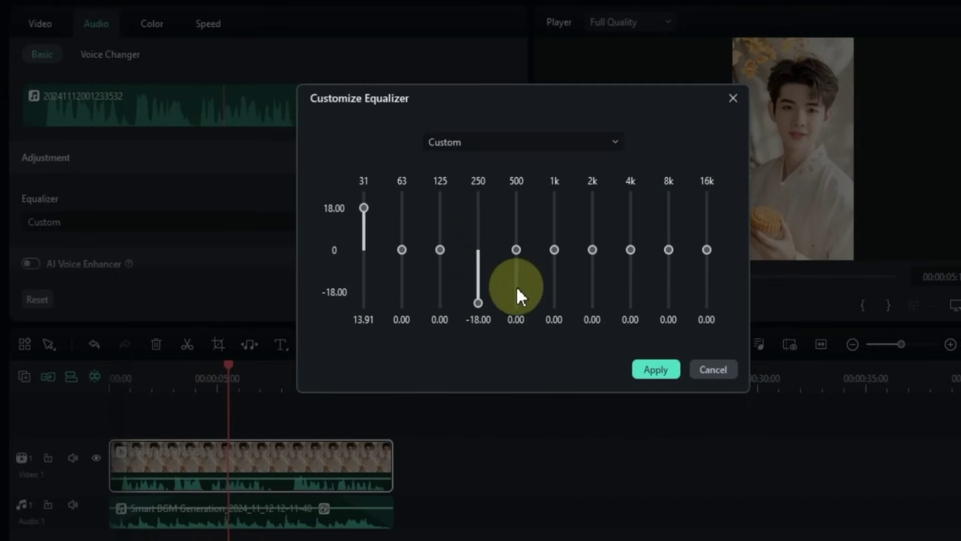
left_click_drag(667, 247, 669, 203)
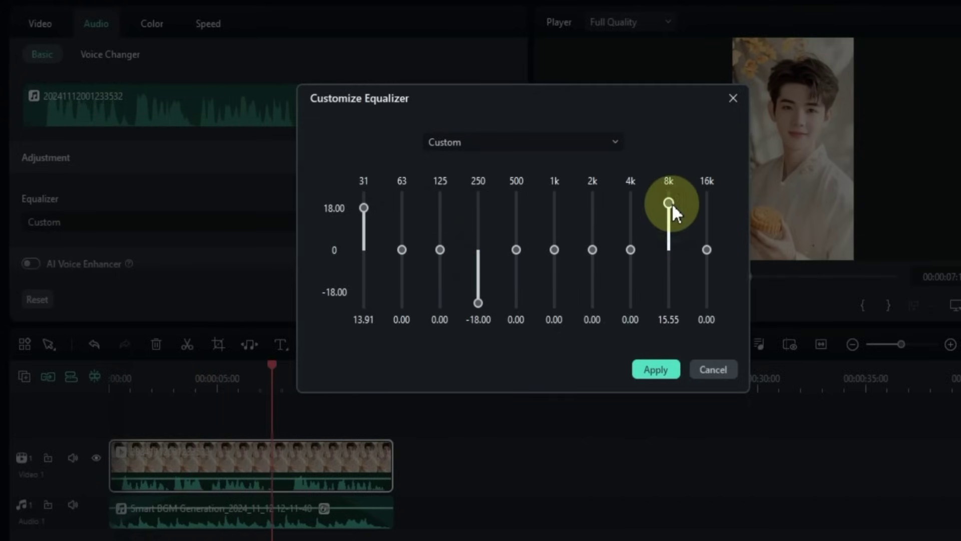
left_click_drag(711, 233, 711, 280)
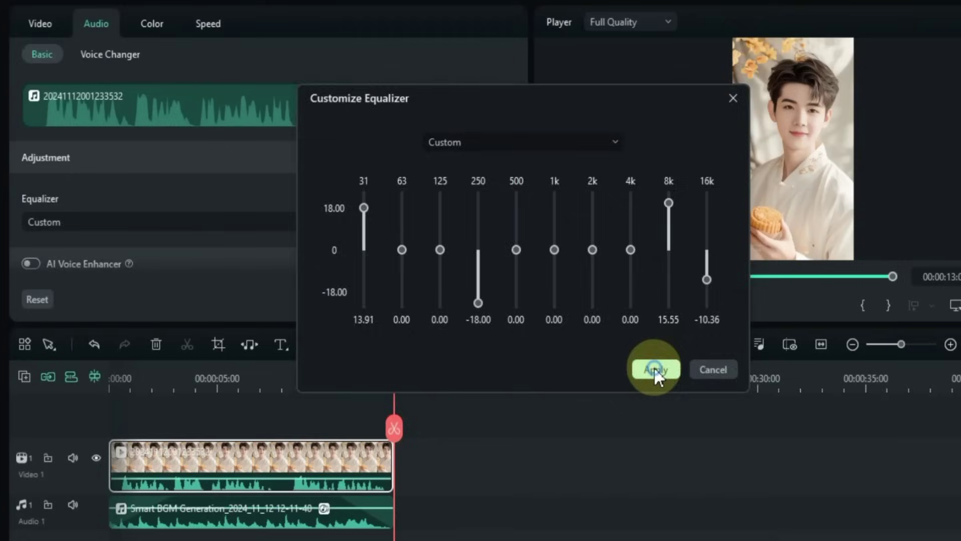
left_click(654, 368)
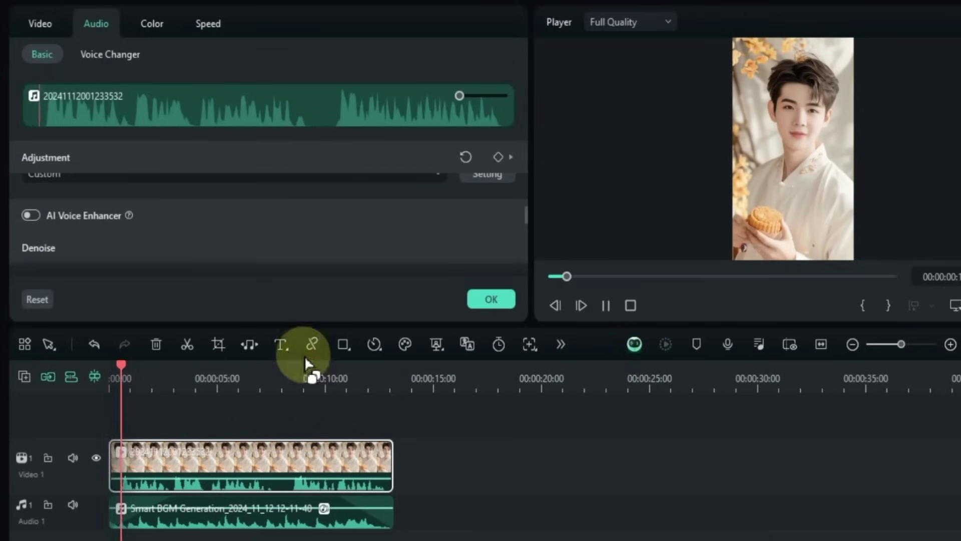
Return the clip's equalizer to the Default preset
scroll(286, 492, "up", 1)
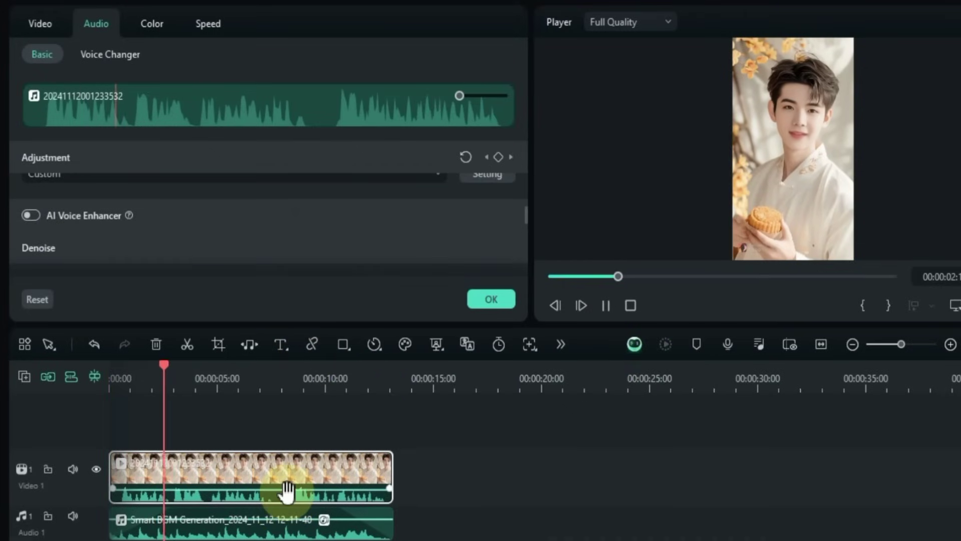
scroll(331, 206, "up", 1)
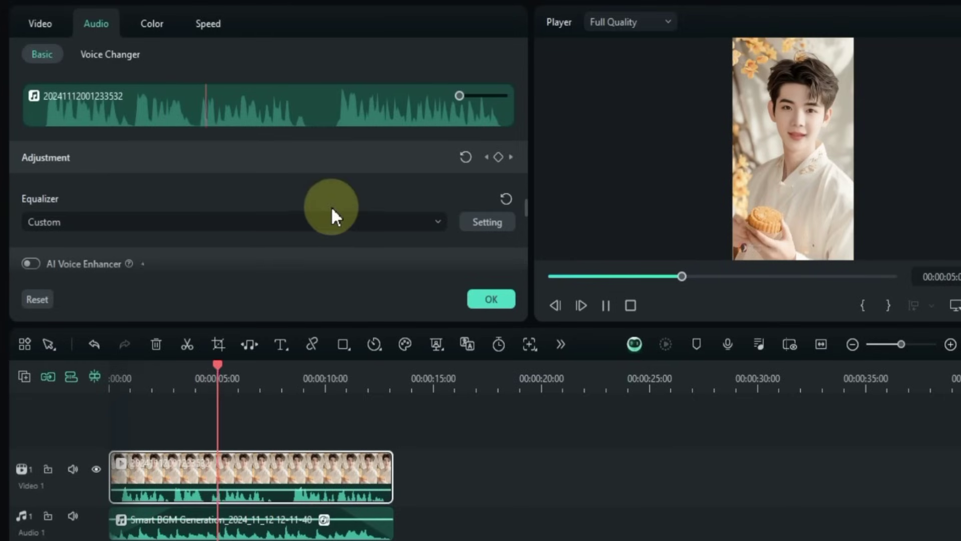
left_click(360, 226)
scroll(283, 284, "up", 3)
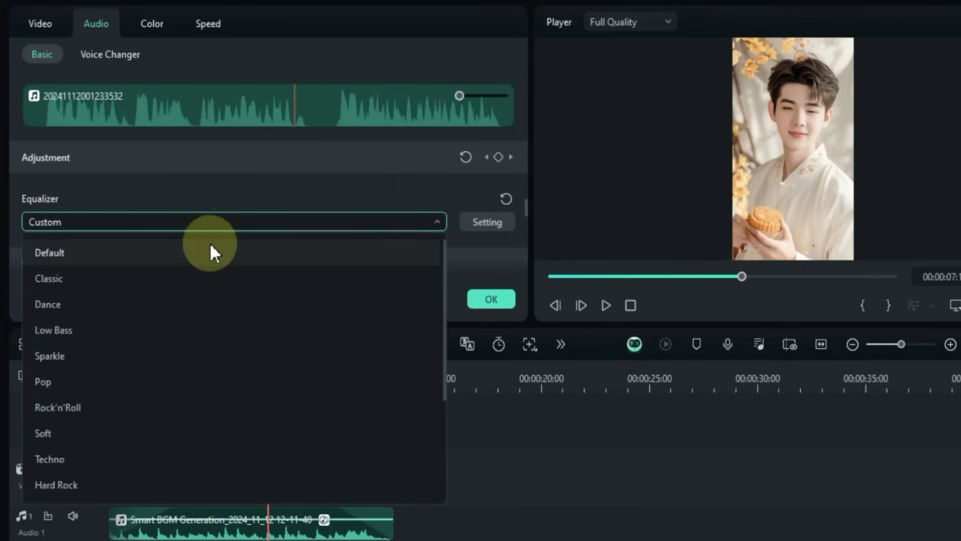
left_click(197, 252)
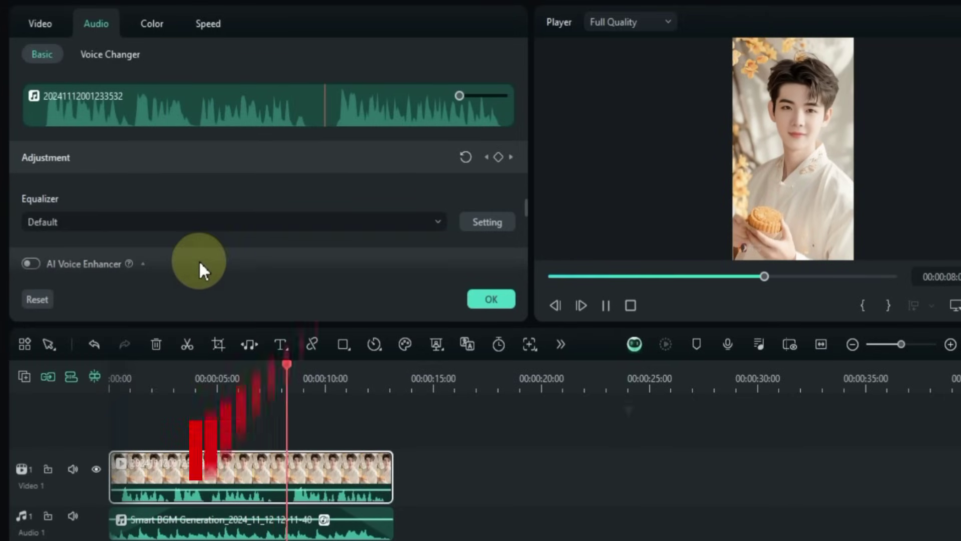
Turn on AI Voice Enhancer for the portrait clip and resume preview playback
scroll(203, 242, "down", 1)
key("space")
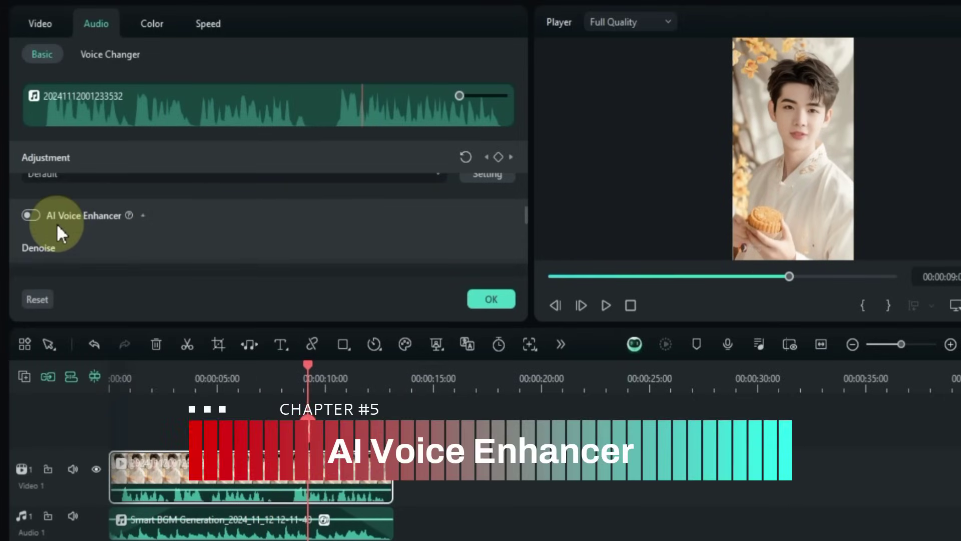
left_click(31, 215)
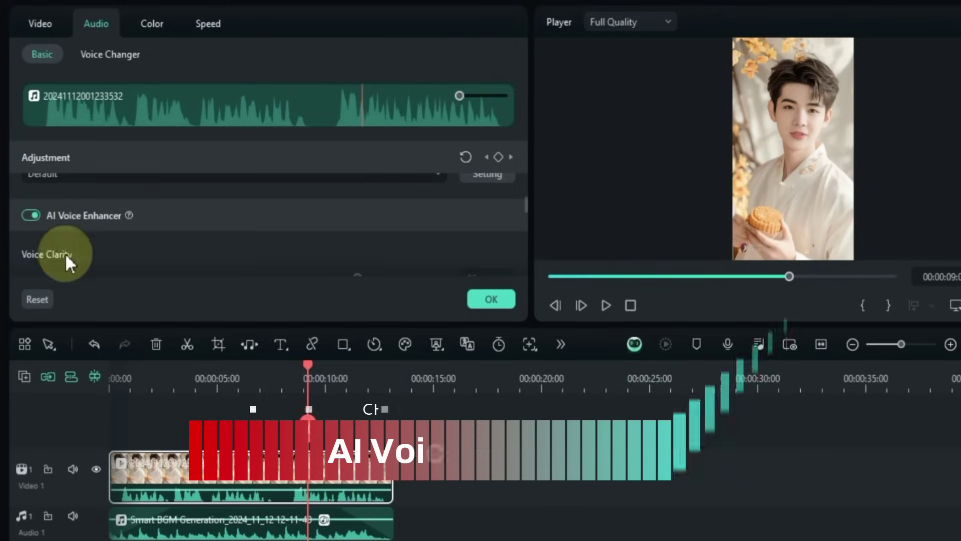
left_click(133, 381)
scroll(235, 217, "down", 1)
key("space")
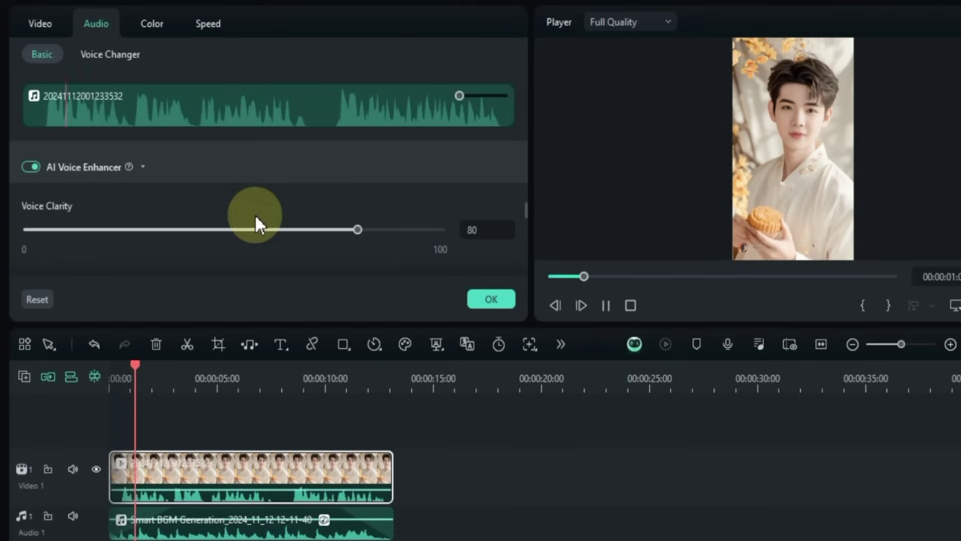
Set Voice Clarity to 35 and Voice Beautification to 68
left_click_drag(358, 229, 172, 231)
scroll(211, 218, "down", 1)
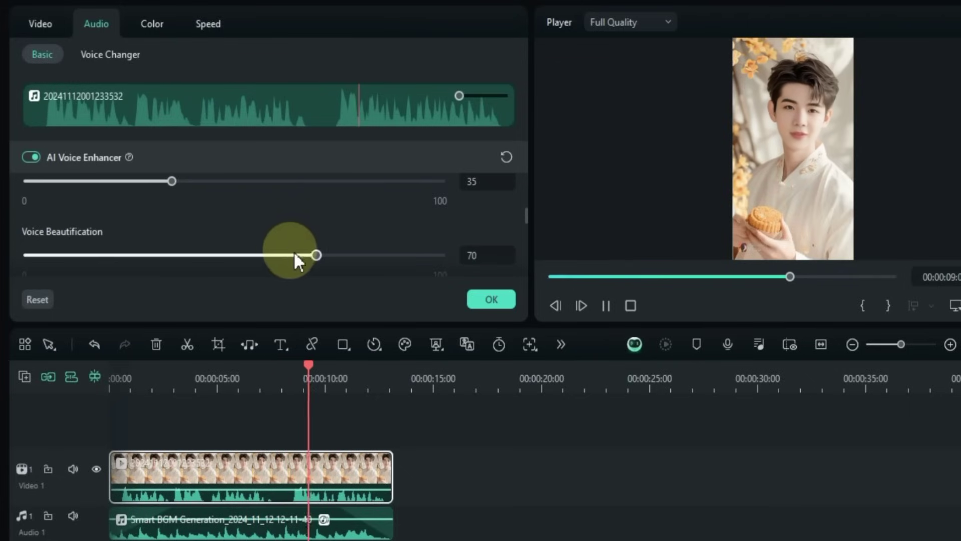
mouse_move(315, 255)
left_mouse_down()
mouse_move(408, 260)
mouse_move(118, 260)
mouse_move(308, 259)
left_mouse_up()
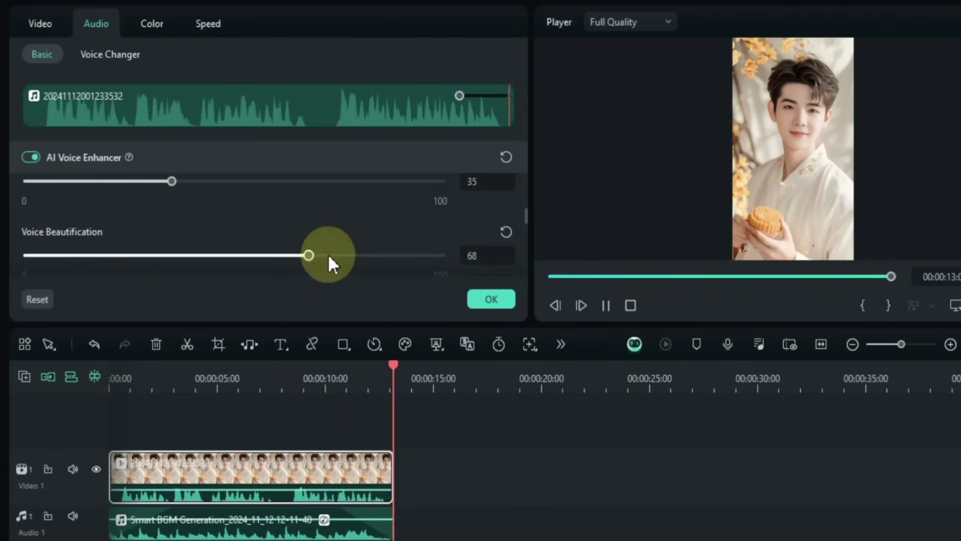
scroll(383, 217, "down", 3)
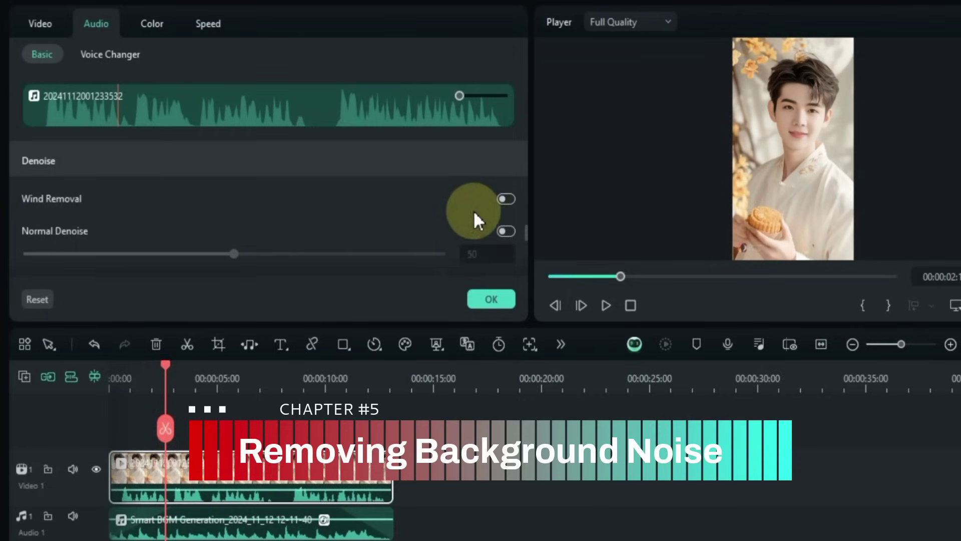
left_click(506, 199)
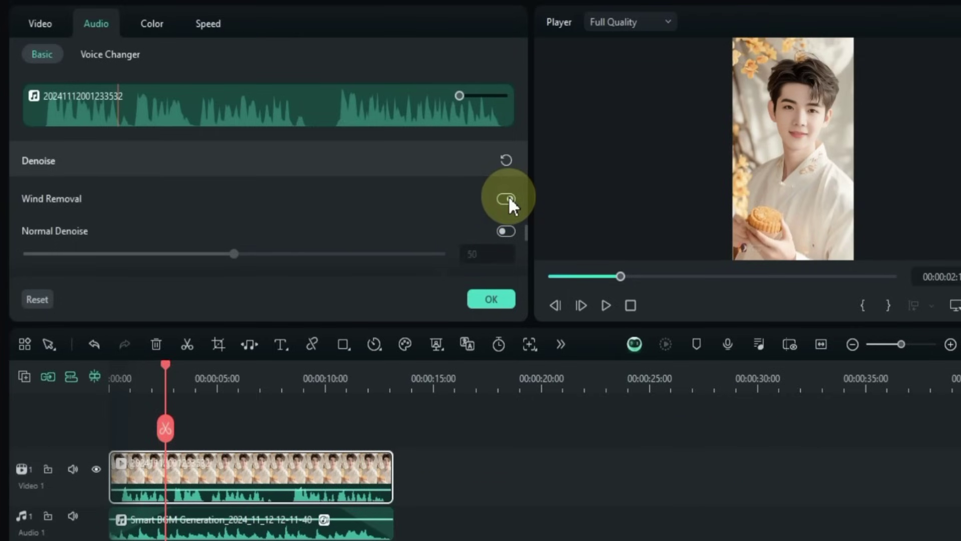
left_click(507, 231)
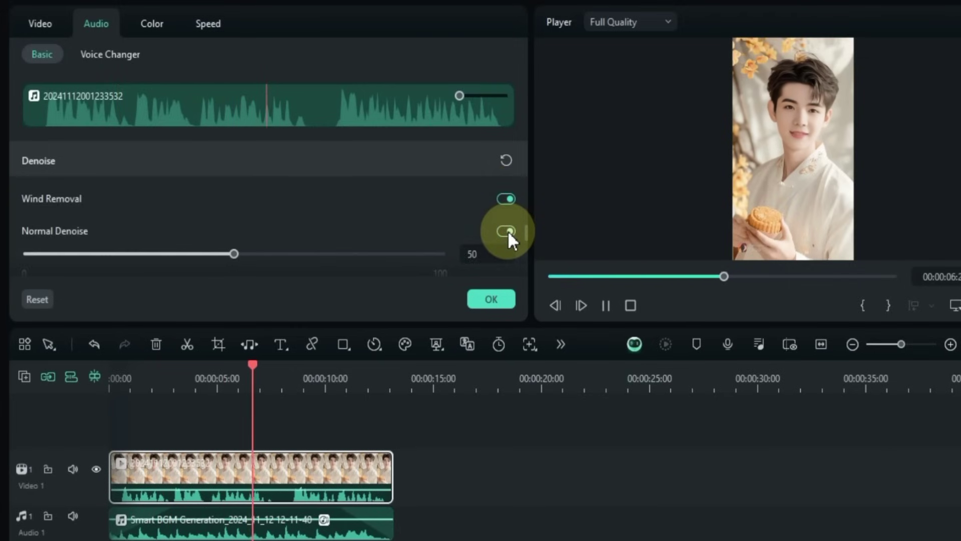
left_click(503, 198)
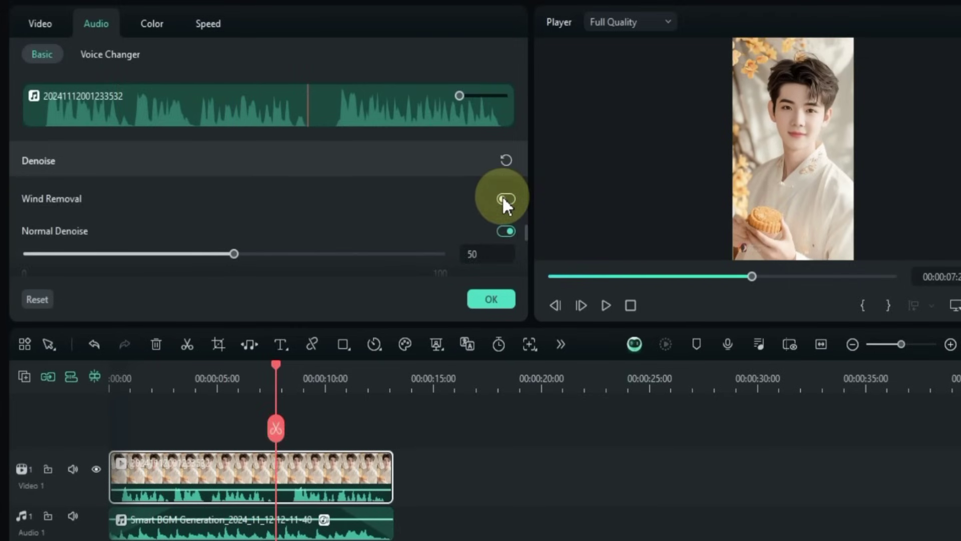
scroll(496, 233, "down", 1)
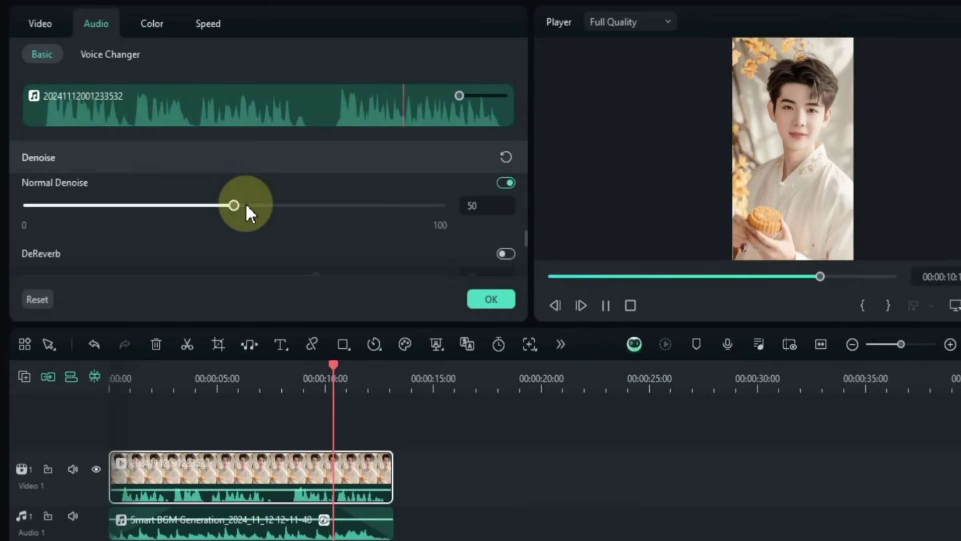
left_click_drag(246, 206, 113, 205)
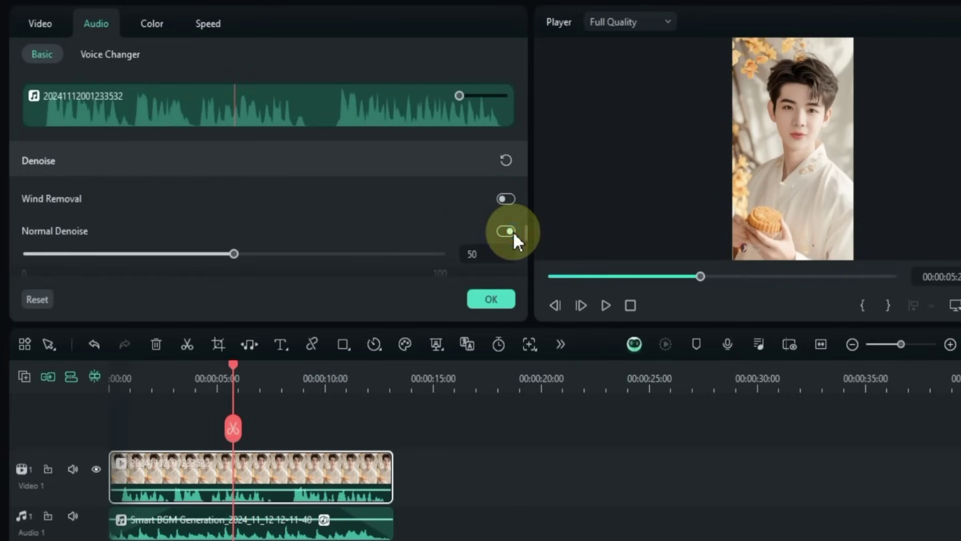
left_click(511, 231)
scroll(404, 228, "down", 1)
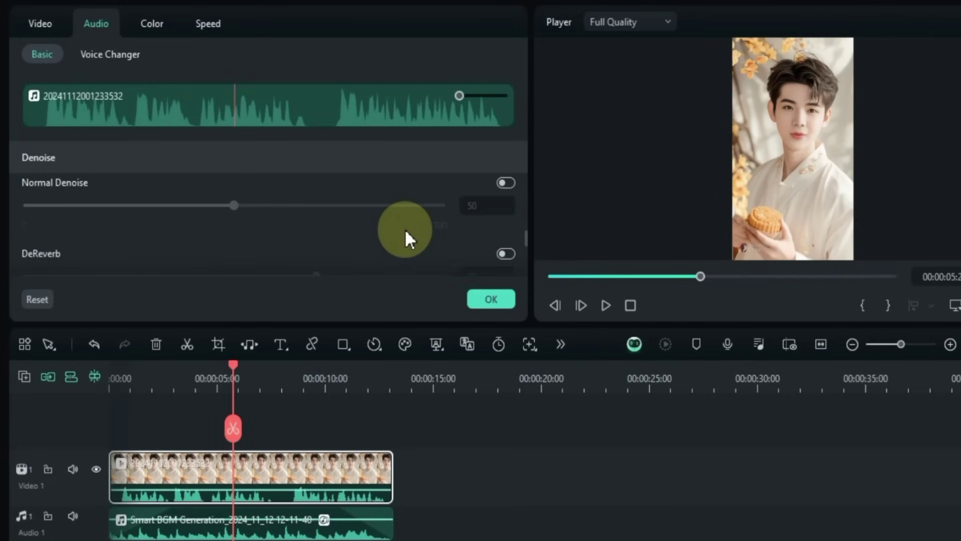
scroll(406, 228, "down", 1)
left_click(505, 205)
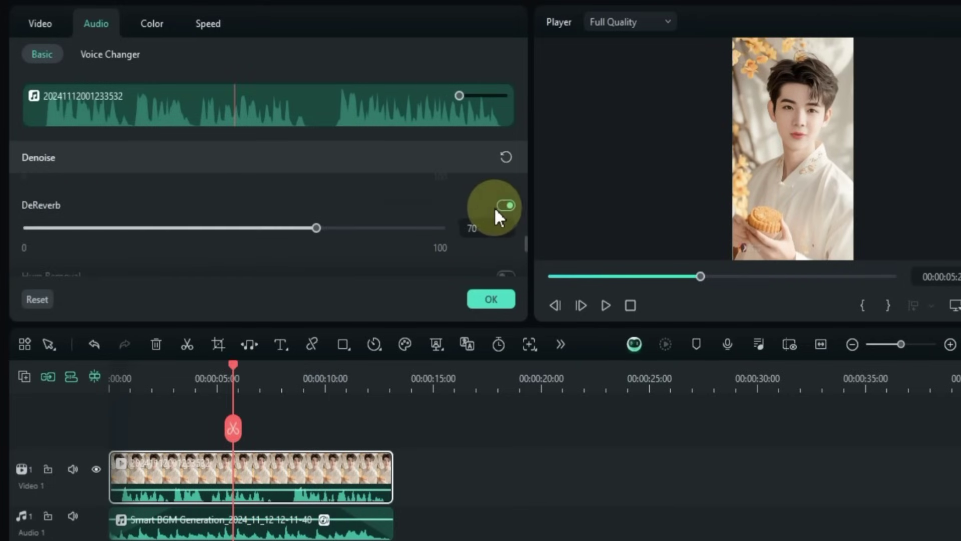
key("space")
scroll(221, 192, "down", 1)
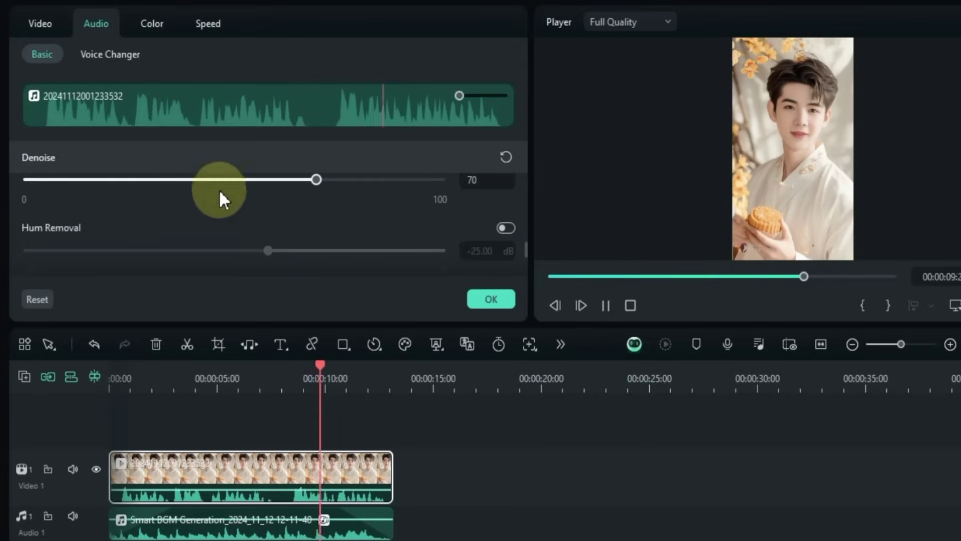
left_click_drag(131, 179, 102, 180)
scroll(300, 195, "up", 1)
left_click(505, 206)
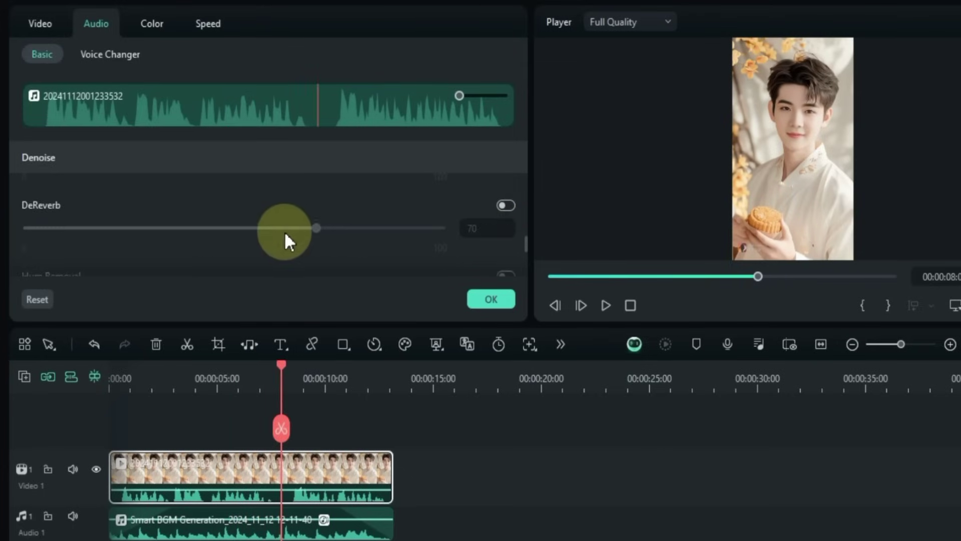
scroll(281, 232, "down", 1)
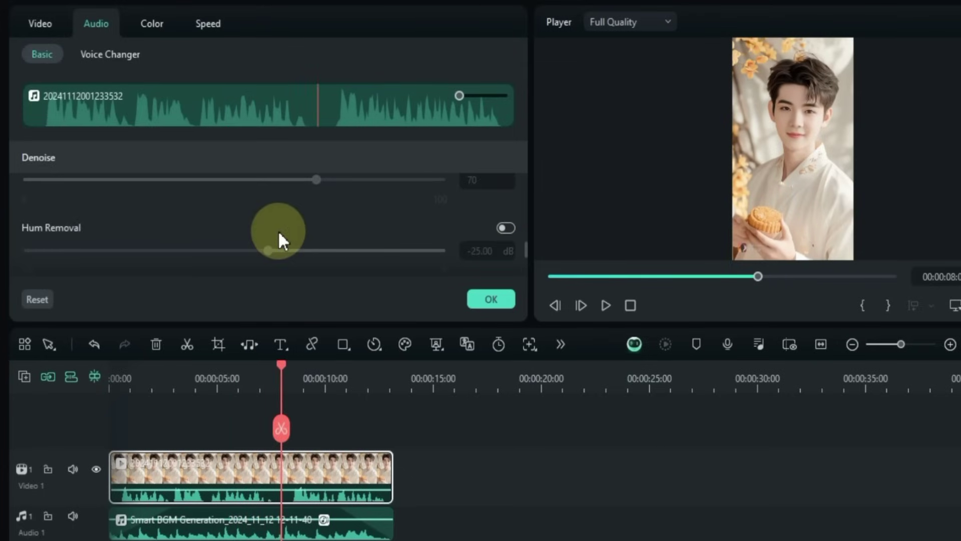
left_click(505, 228)
key("space")
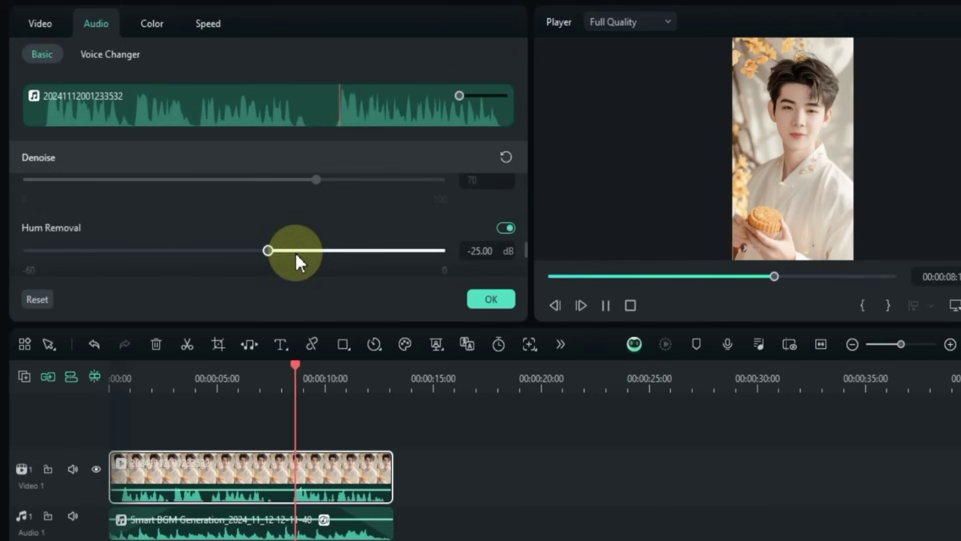
scroll(296, 251, "down", 1)
left_click(506, 179)
scroll(468, 206, "down", 1)
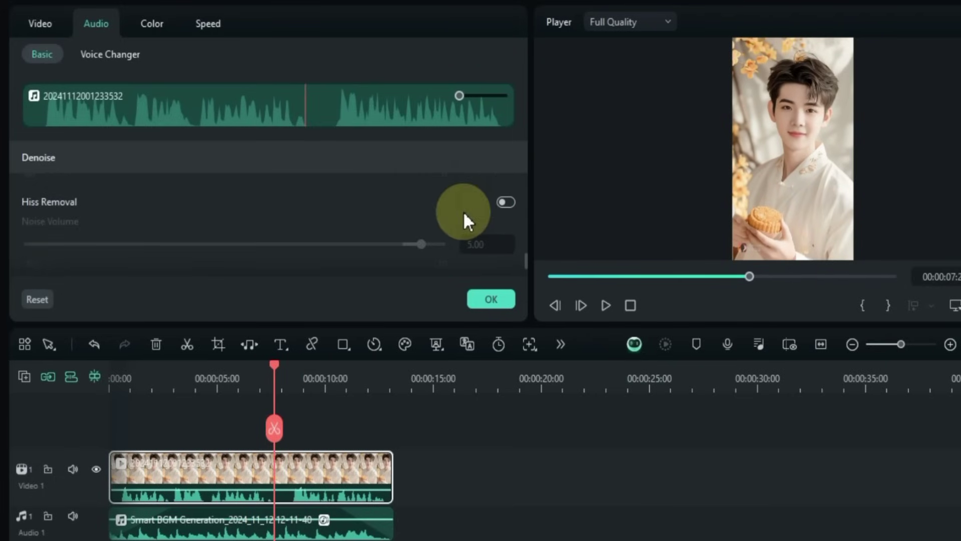
left_click(506, 202)
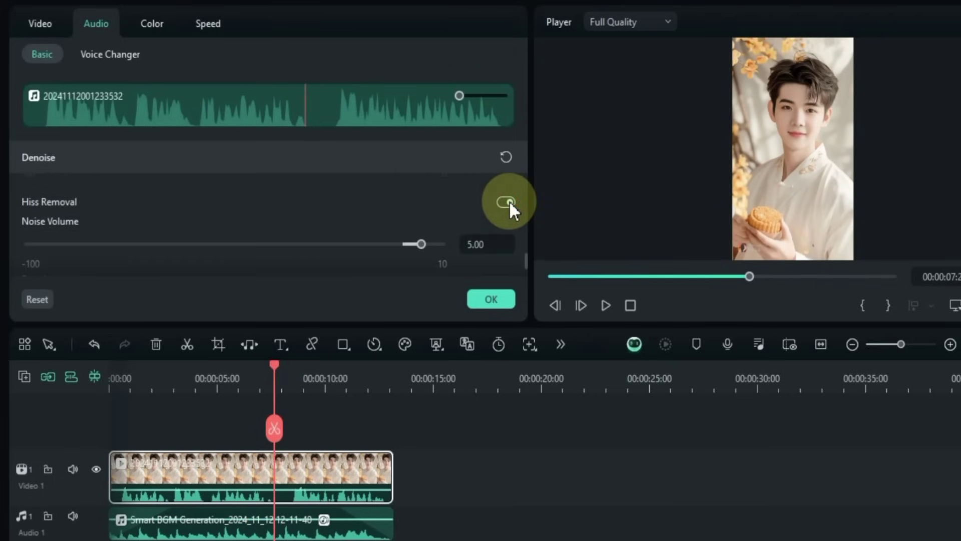
key("space")
scroll(365, 221, "down", 1)
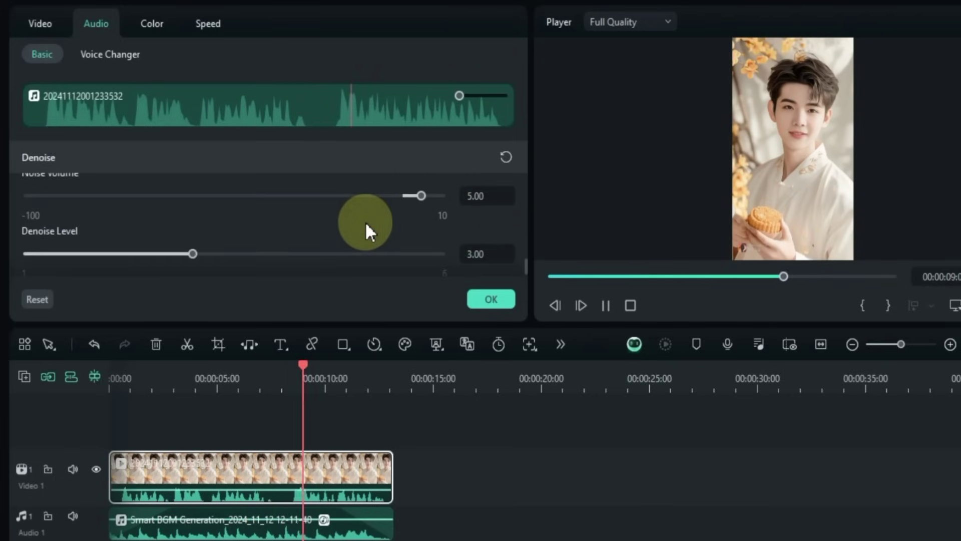
scroll(365, 221, "down", 1)
scroll(373, 224, "up", 1)
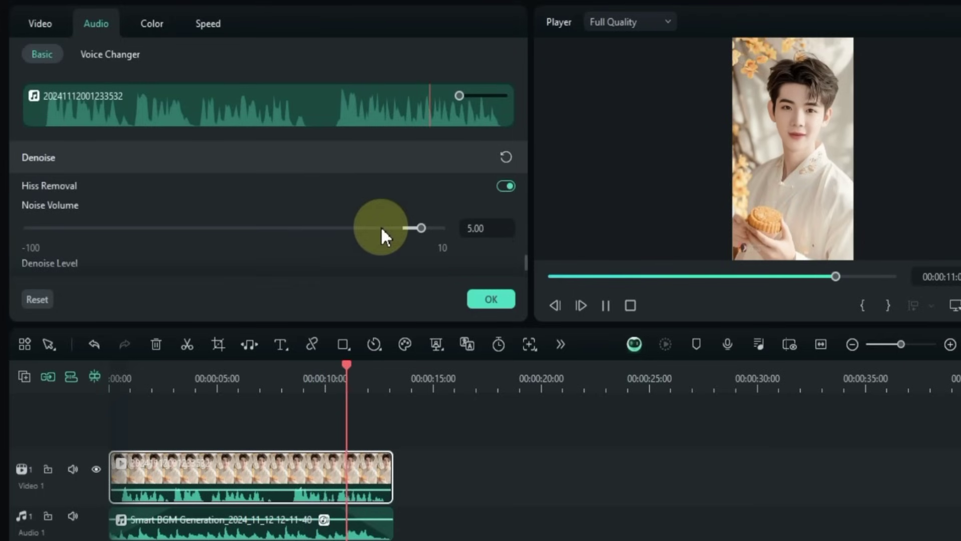
left_click_drag(411, 227, 326, 224)
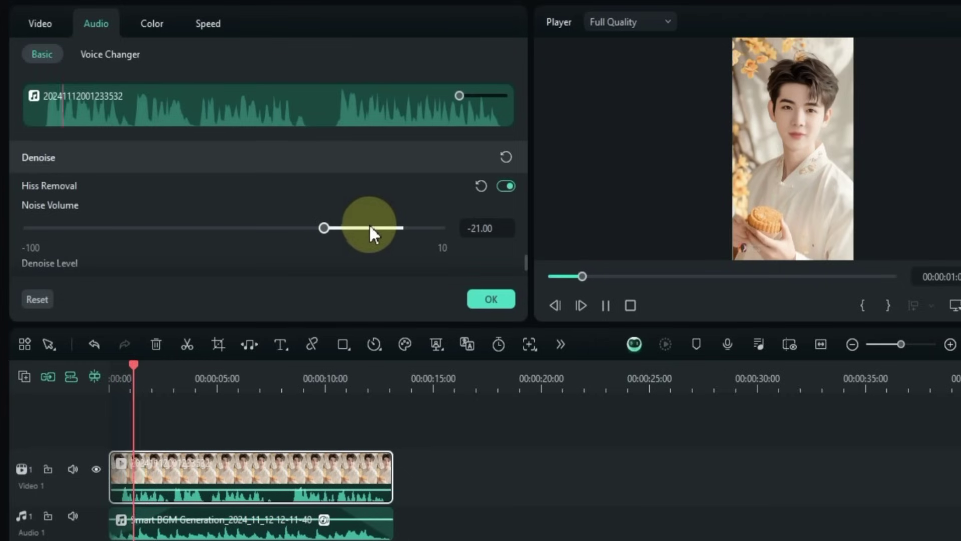
left_click_drag(433, 225, 455, 226)
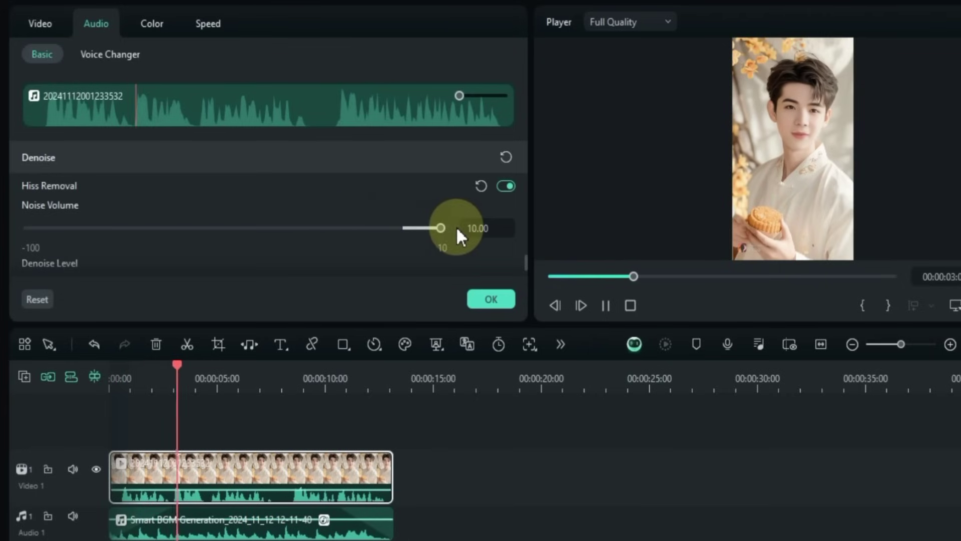
left_click(478, 187)
left_click(509, 185)
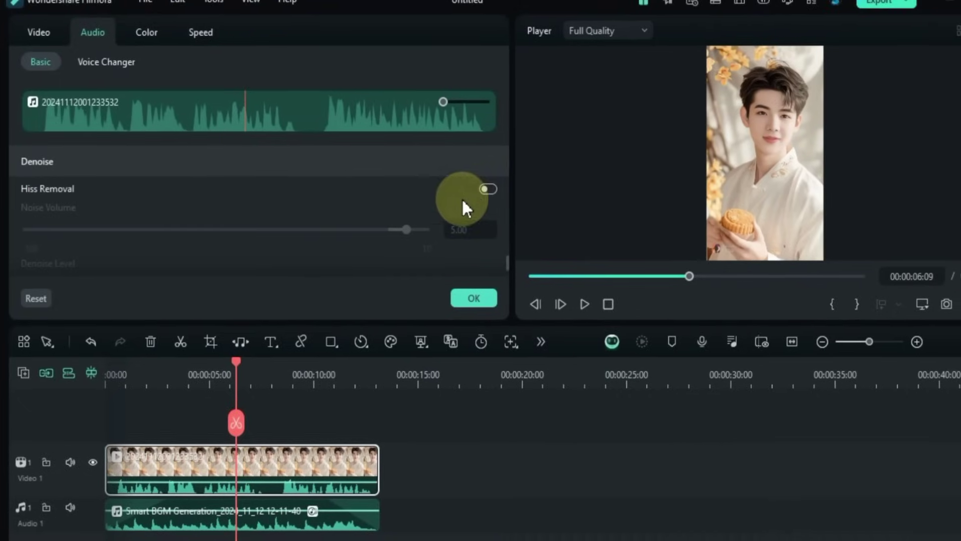
scroll(370, 231, "up", 4)
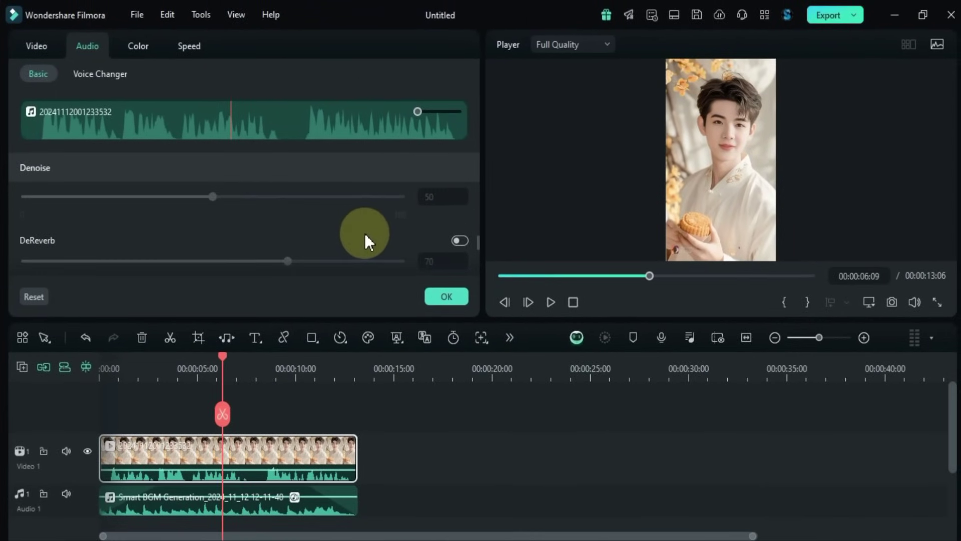